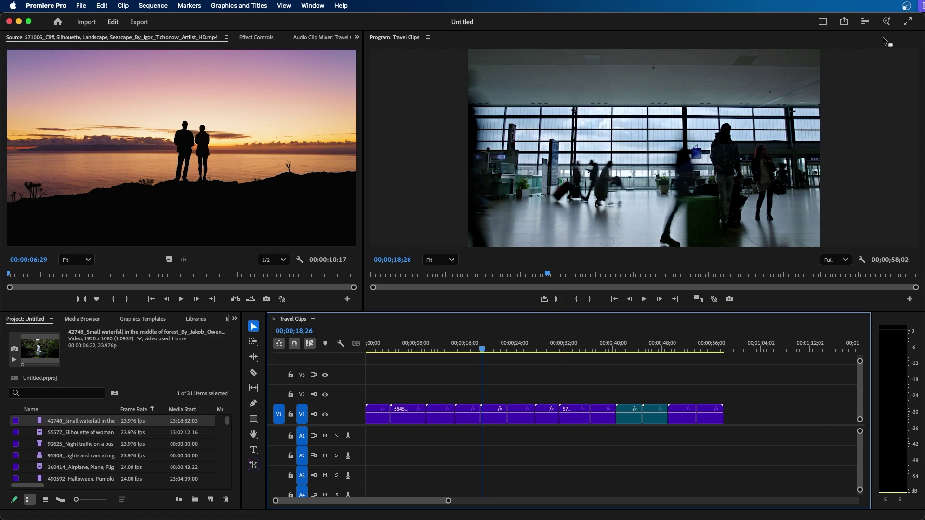
- Search the project for 'world' and load the earth clip no_name.mp4 for preview
left_click(884, 22)
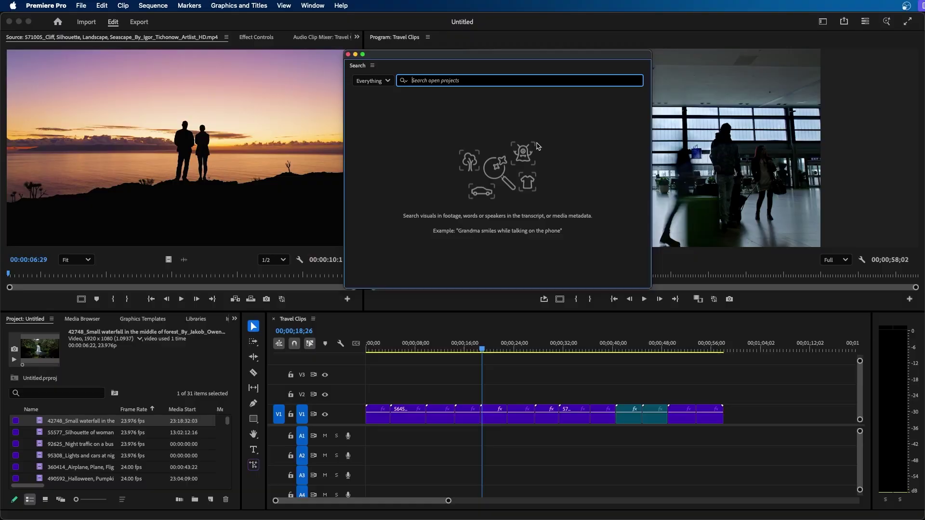
type("world")
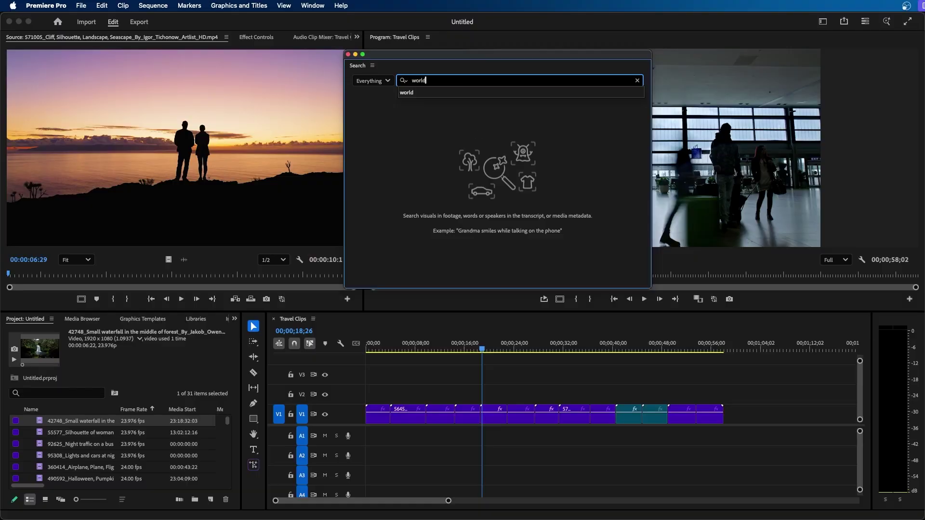
key("Return")
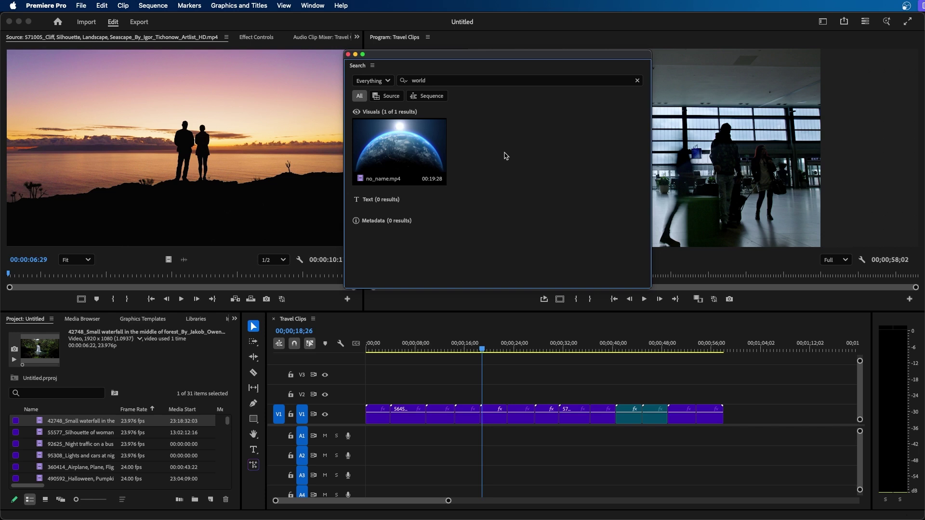
double_click(392, 156)
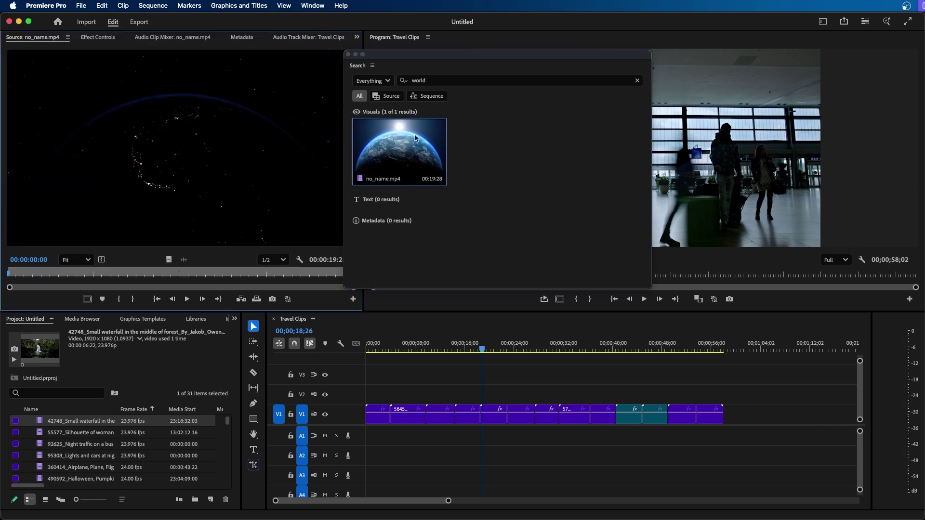
left_click(348, 54)
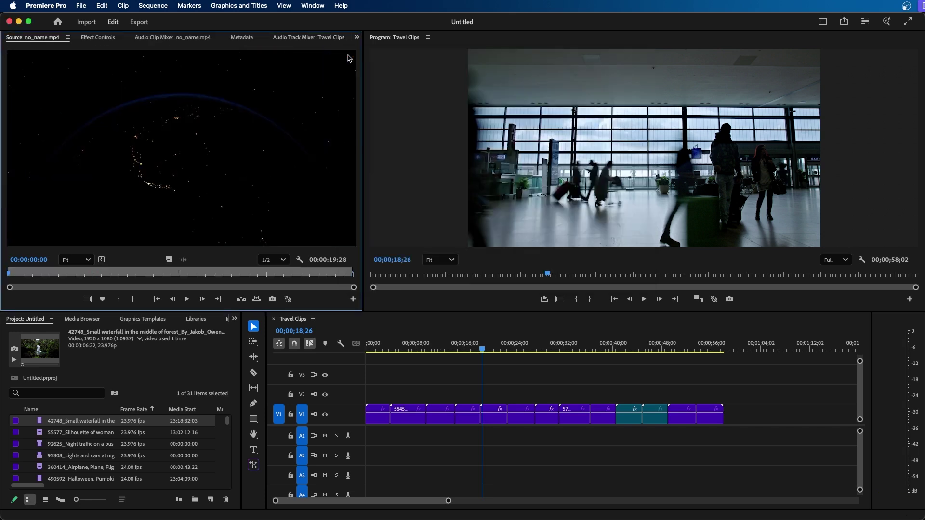
- Mark an Out point at 00:00:04:02 and insert the earth clip at the sequence start
left_click(70, 274)
left_click_drag(71, 274, 77, 273)
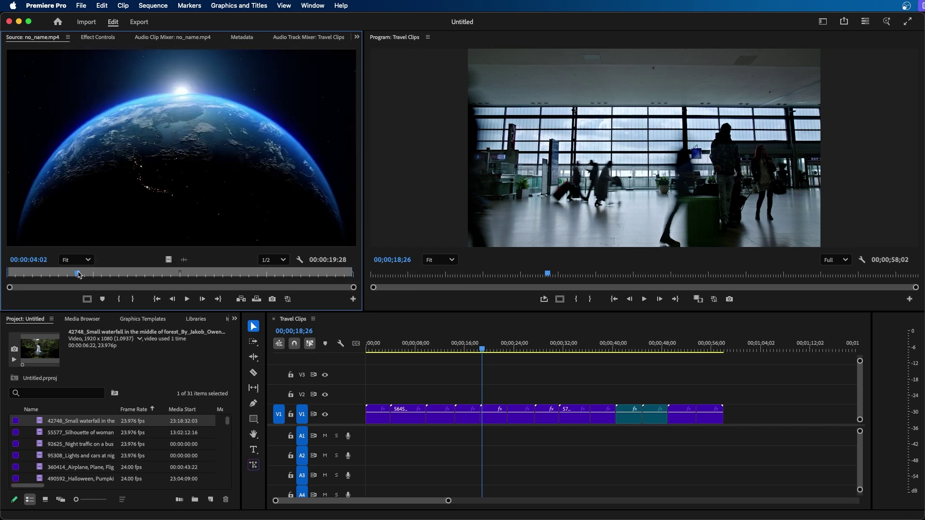
left_click(133, 299)
key("comma")
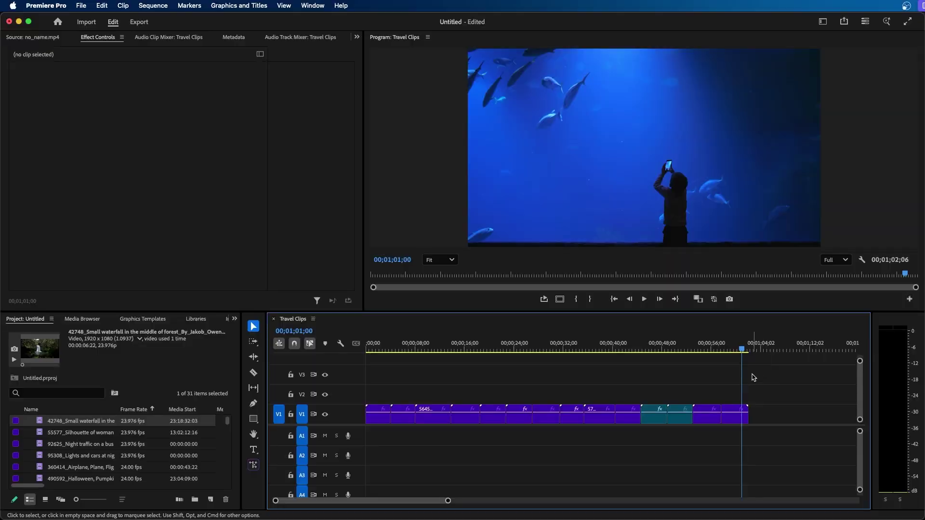
- Extend the end of the last V1 aquarium clip with Generative Extend
left_click(746, 349)
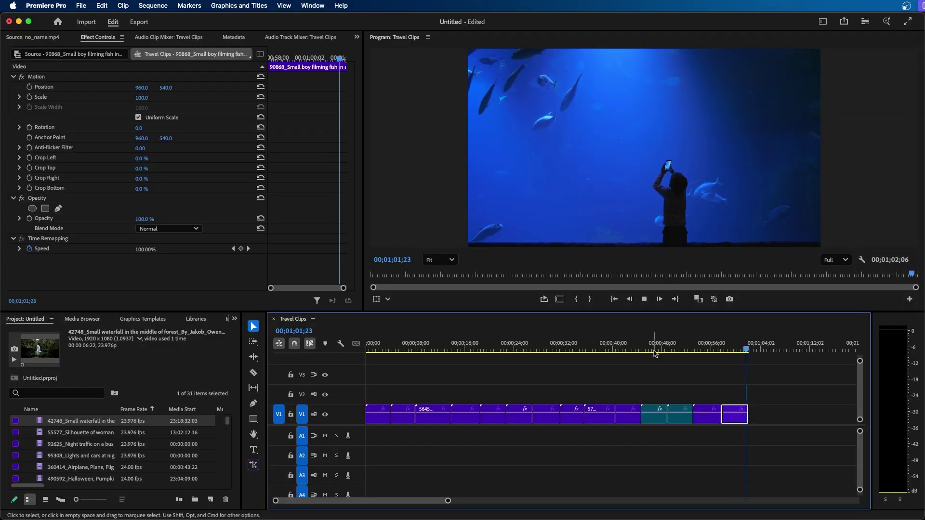
key("space")
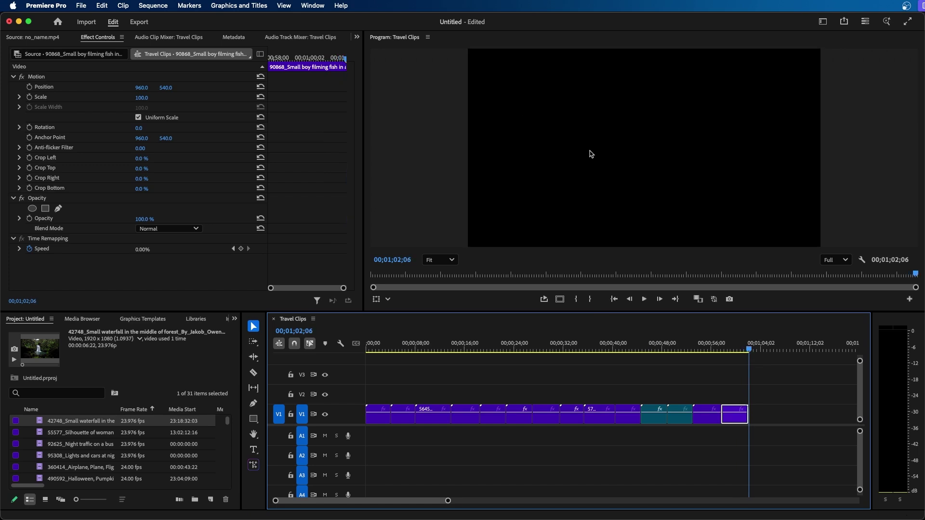
left_click(666, 372)
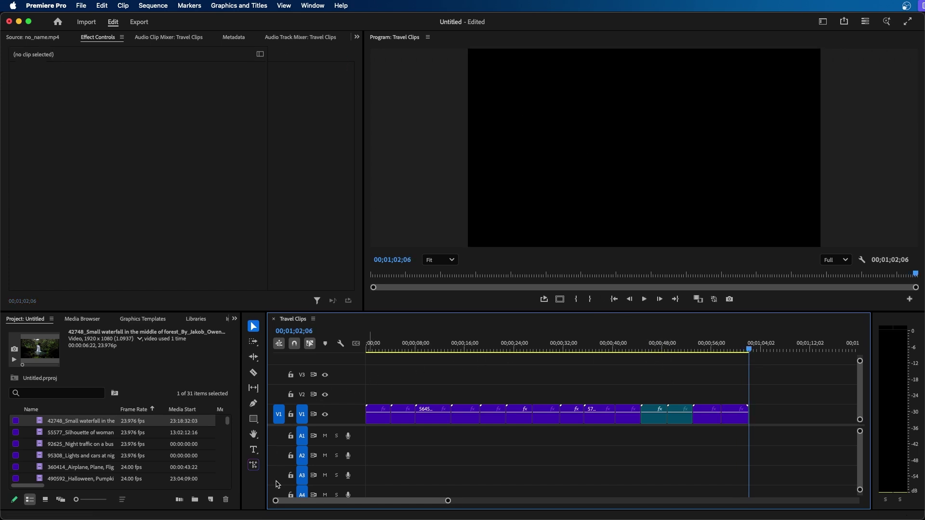
left_click(252, 468)
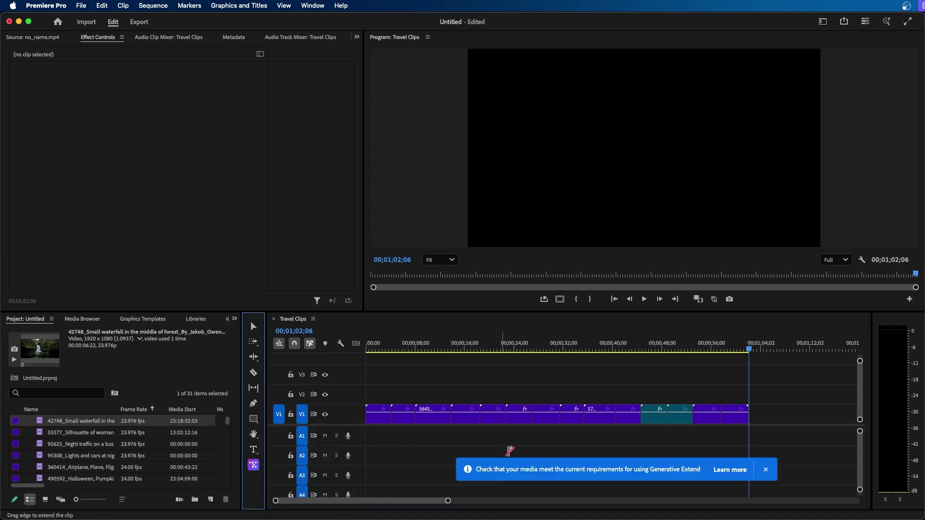
left_click_drag(750, 409, 767, 410)
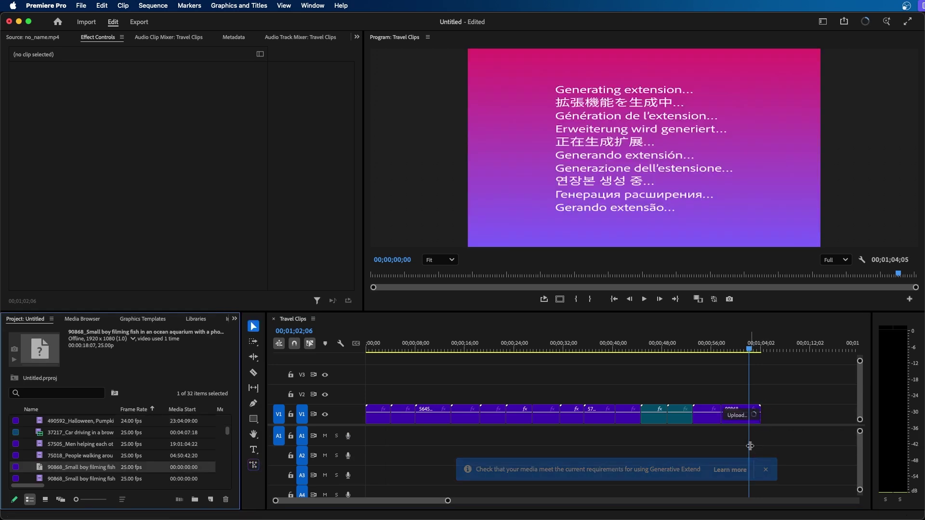
- Zoom in on the sequence end and play back the AI-generated extension
key("equal")
key("equal")
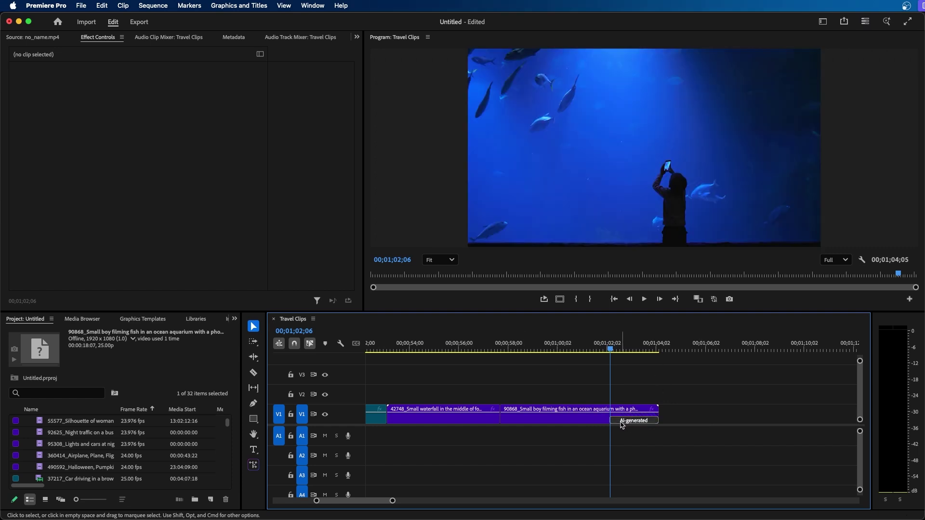
left_click(601, 349)
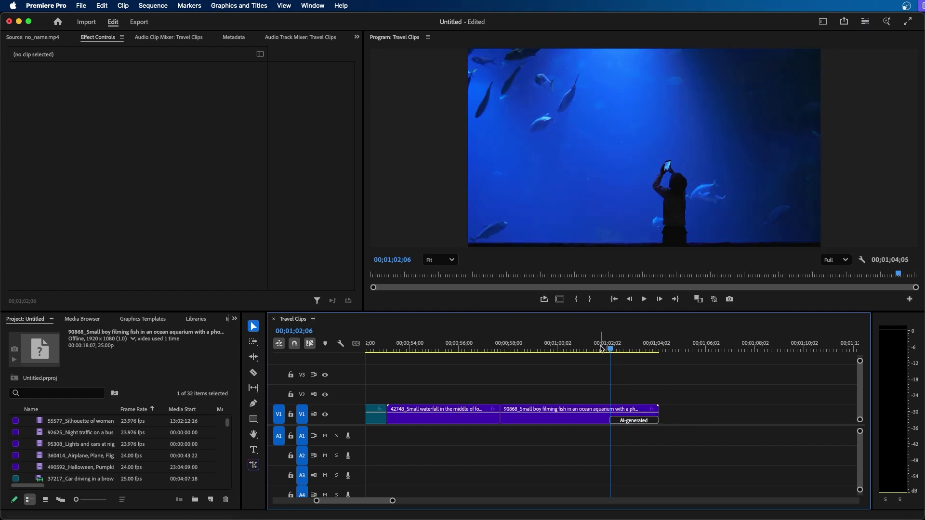
key("Left")
key("Left")
key("Left")
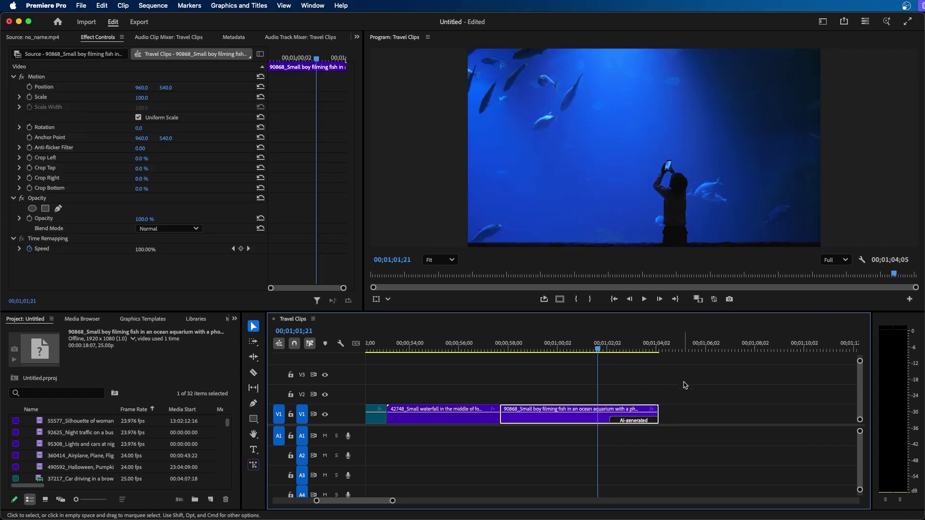
key("space")
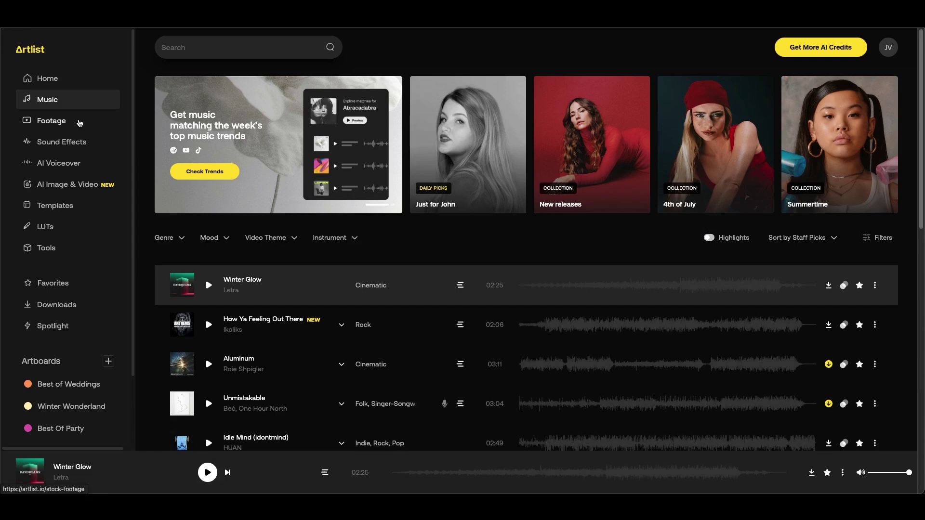
- Browse Artlist's libraries, then choose the Cinematic Earth style in AI Image & Video
left_click(77, 121)
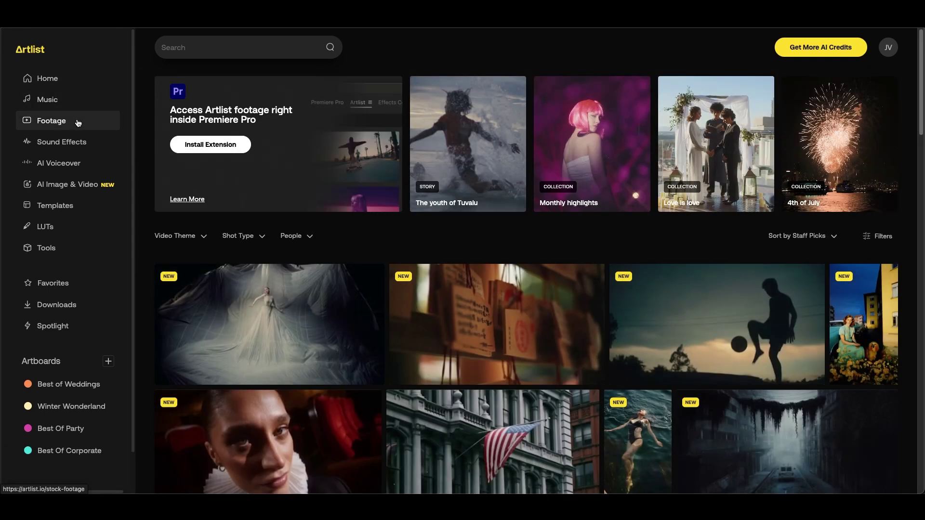
left_click(80, 143)
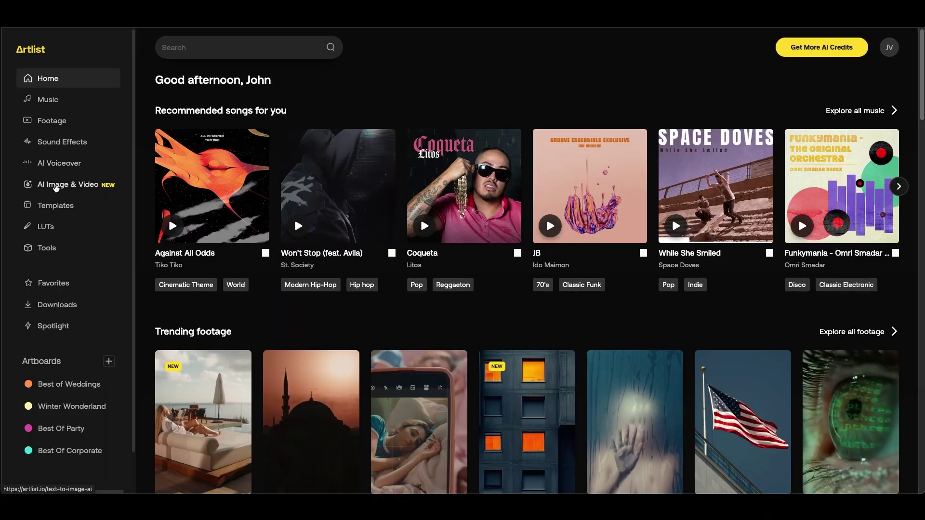
left_click(55, 188)
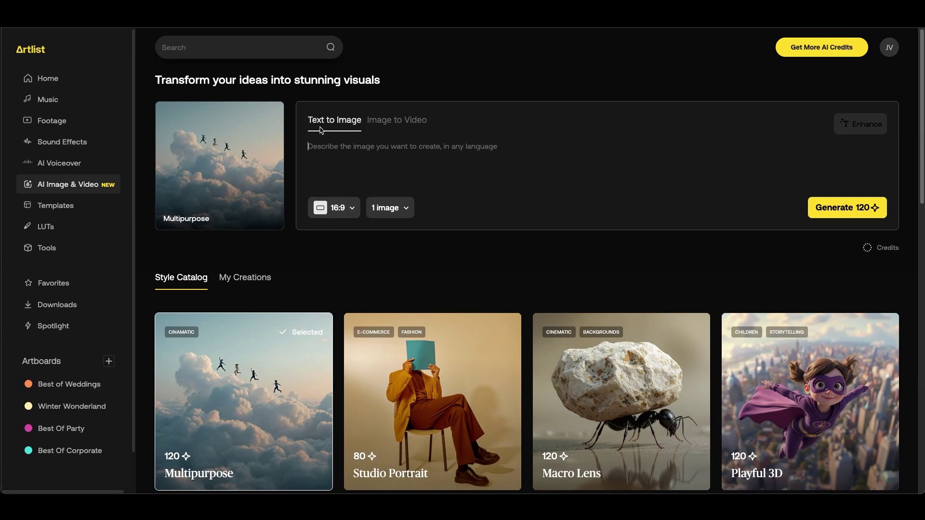
left_click(369, 139)
scroll(483, 275, "down", 5)
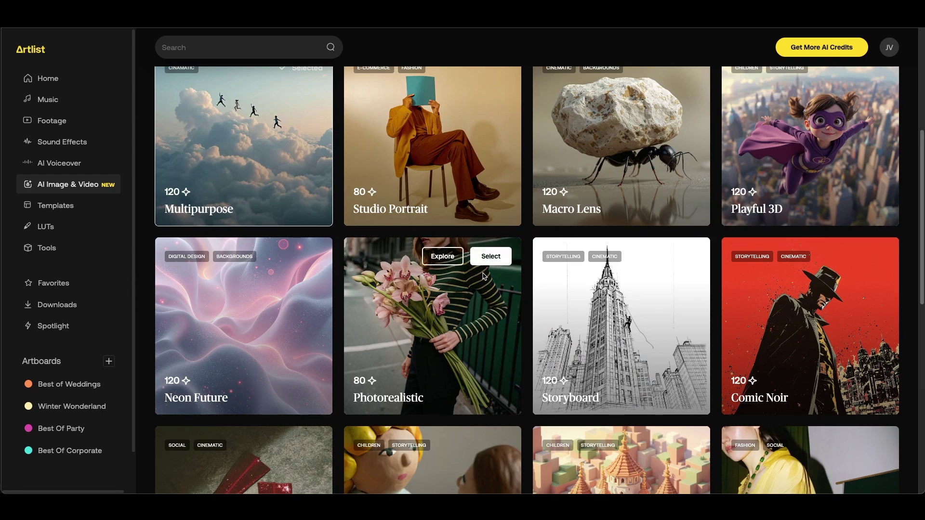
scroll(483, 275, "down", 10)
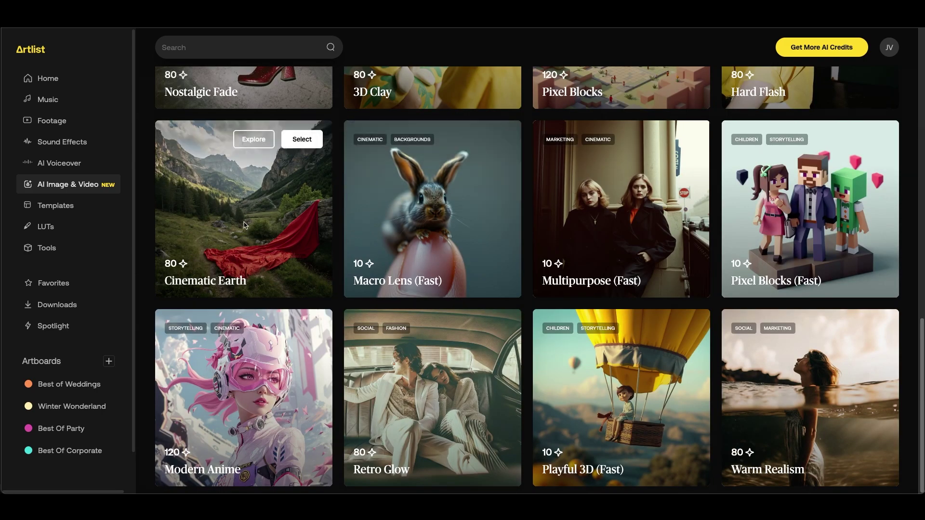
left_click(302, 139)
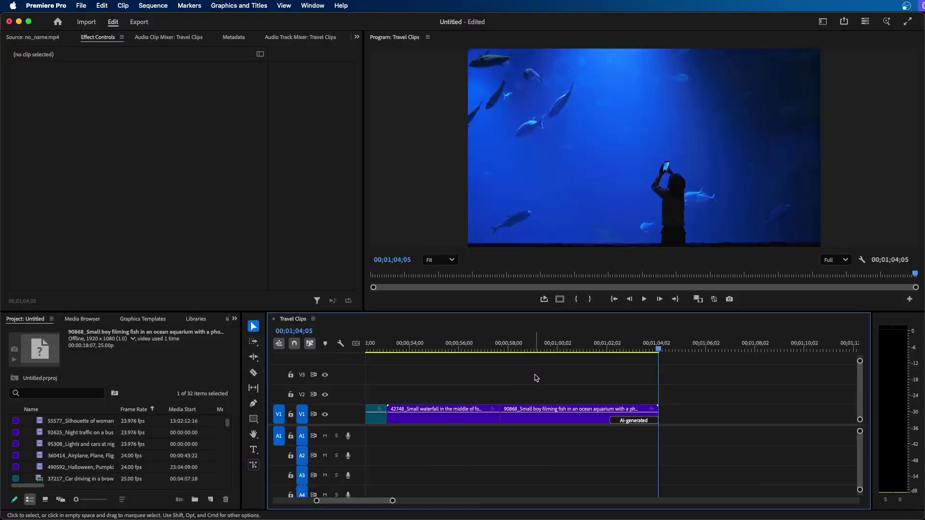
key("minus")
key("minus")
key("minus")
key("minus")
left_click(371, 346)
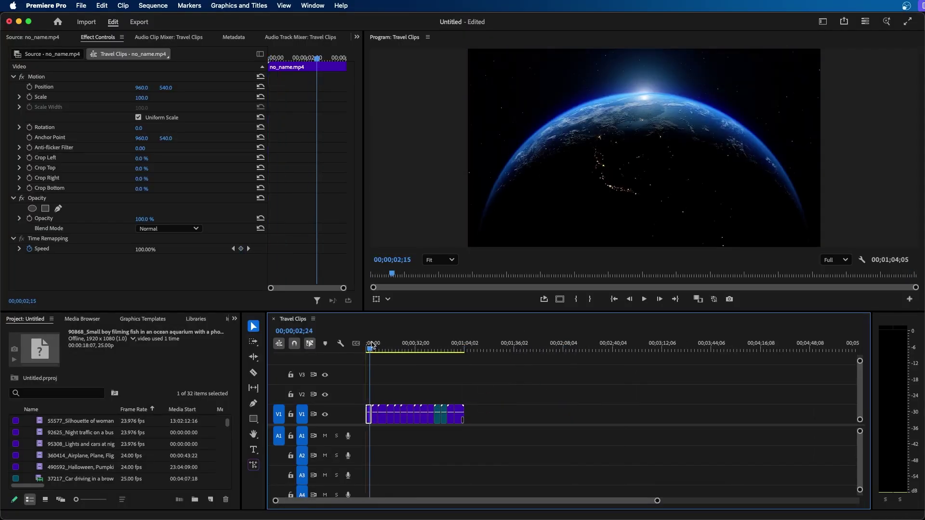
key("equal")
key("Down")
key("Down")
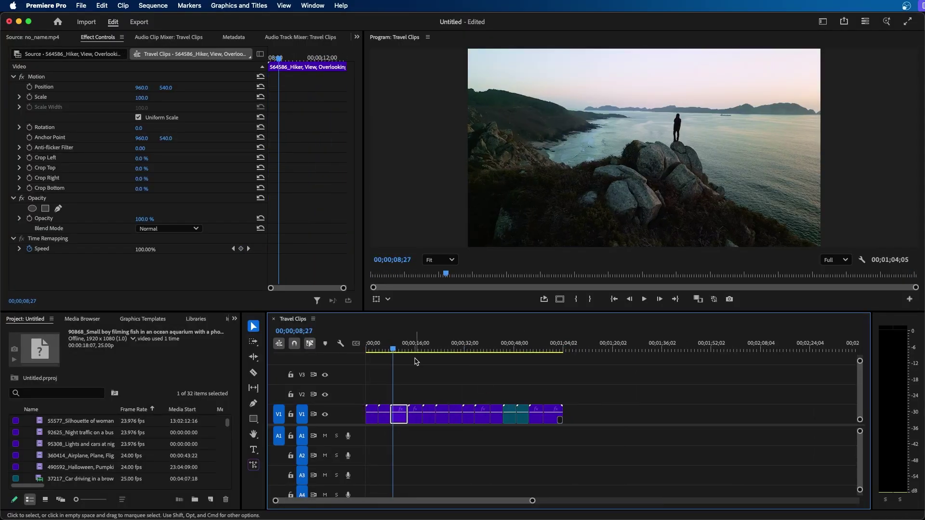
key("Down")
key("Down")
key("Down")
key("Down")
key("Down")
key("Down")
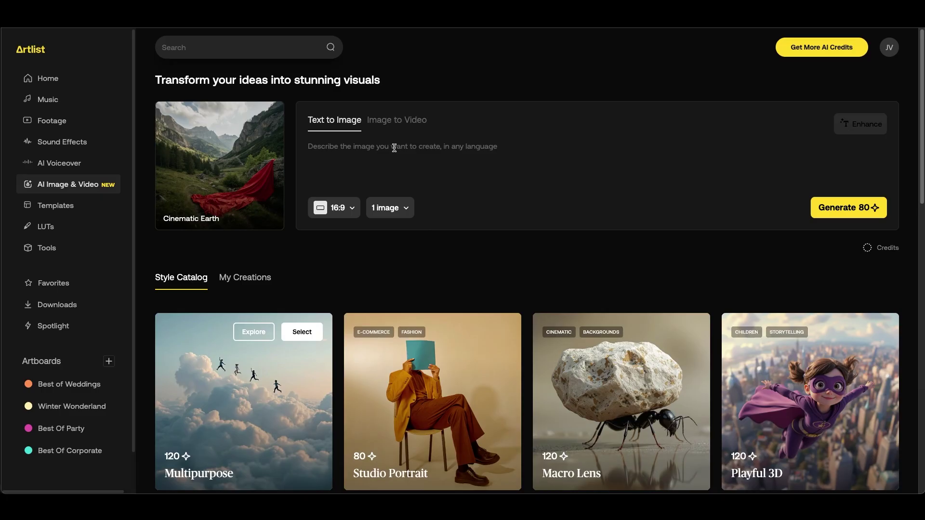
- Write the prompt 'birds flying over ocean at sunset' and enhance it
left_click(394, 148)
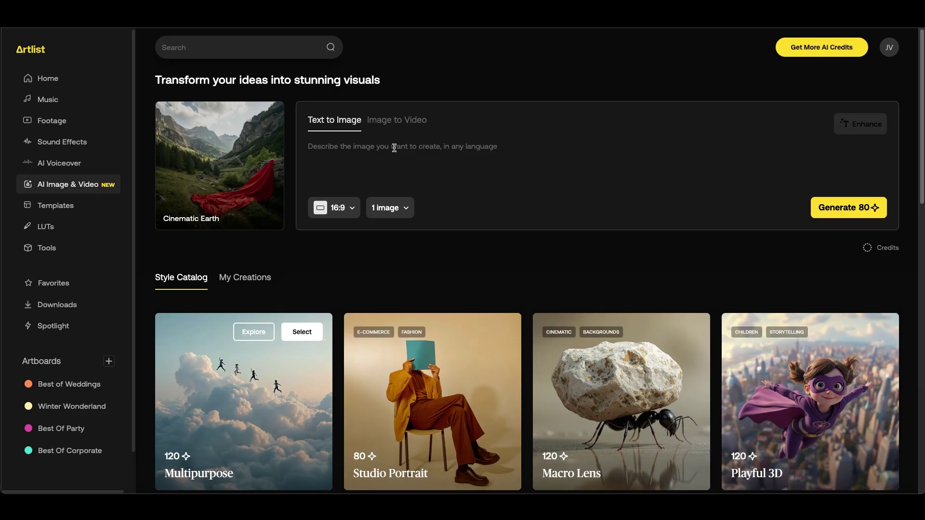
type("birds flying over o")
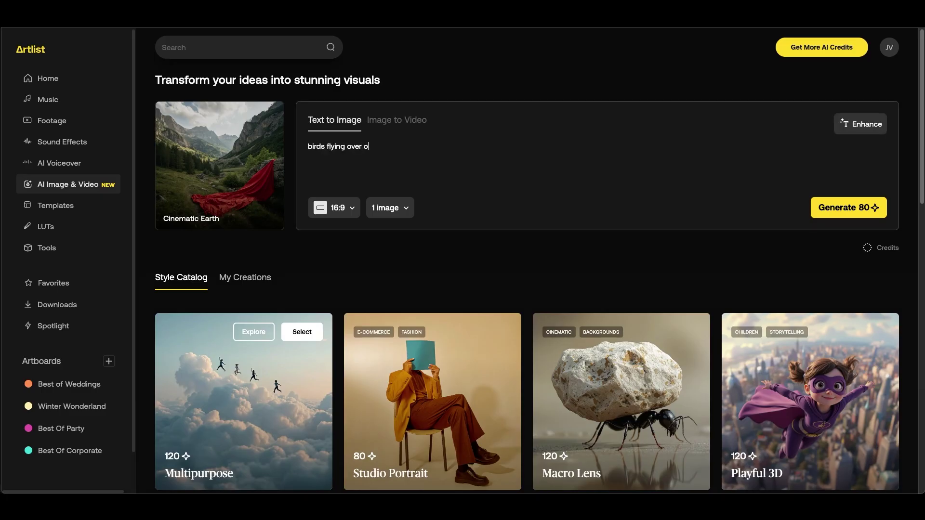
type("cean at sunset")
left_click(860, 124)
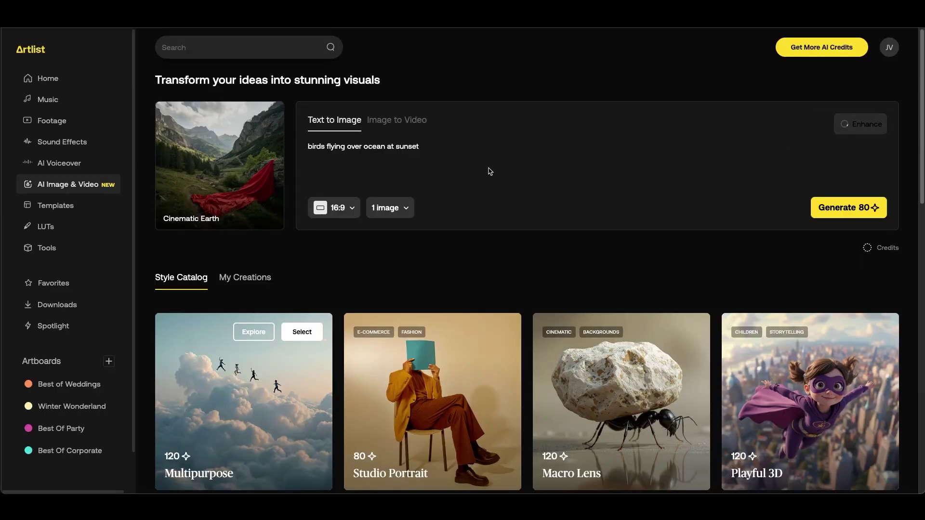
- Keep the 16:9 aspect ratio and one image, then generate
left_click(336, 211)
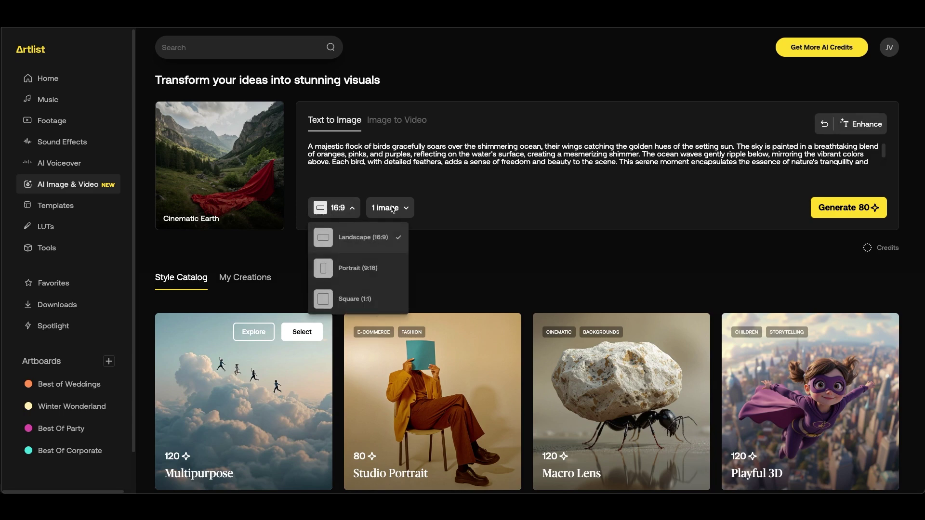
left_click(394, 210)
left_click(395, 211)
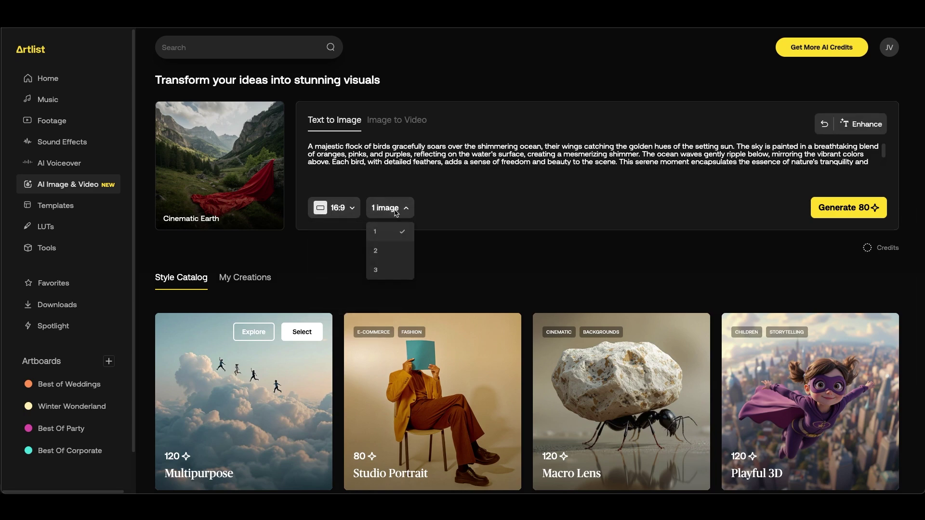
left_click(466, 248)
left_click(844, 207)
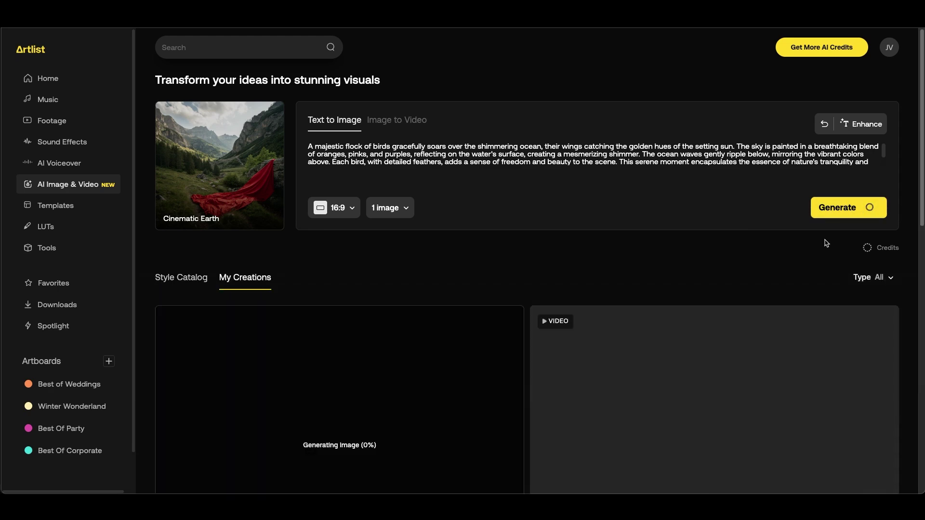
- Wait for the sunset birds image to finish, then send it to Image to Video
mouse_move(868, 248)
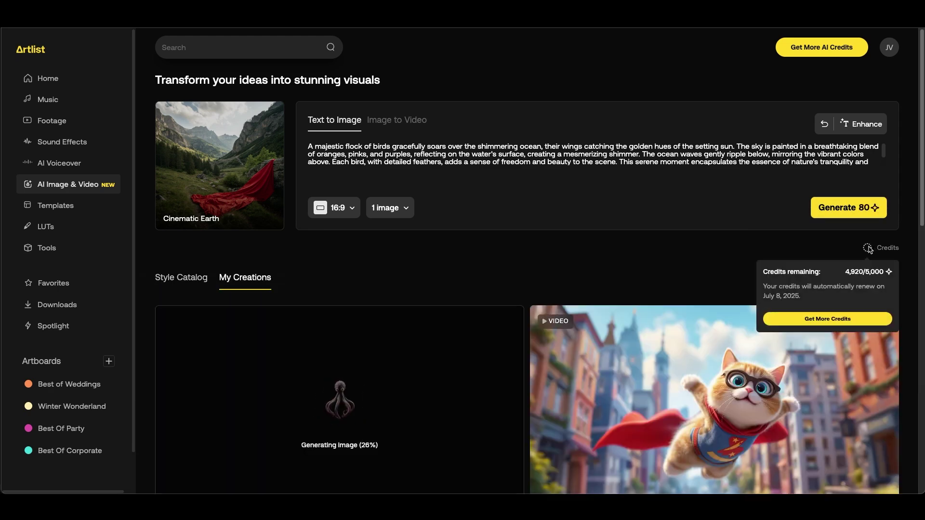
scroll(487, 236, "down", 5)
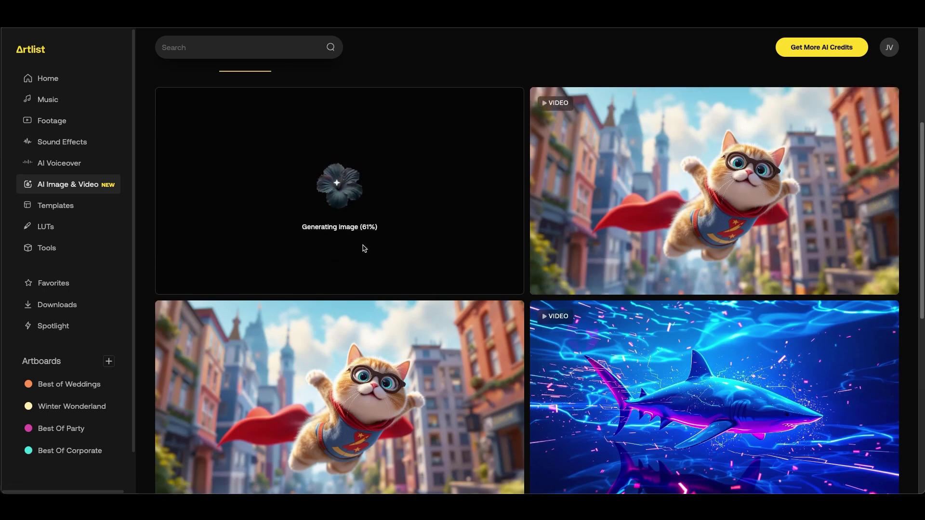
scroll(435, 214, "up", 2)
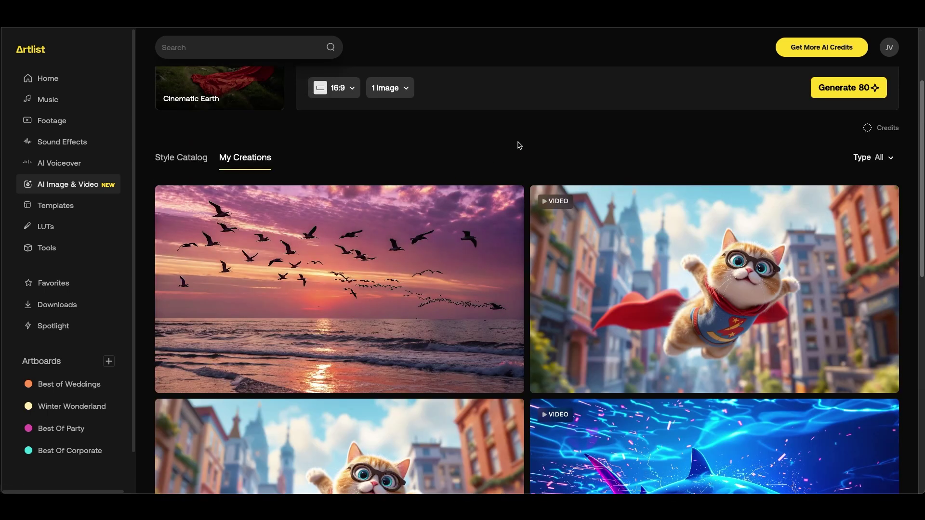
mouse_move(435, 202)
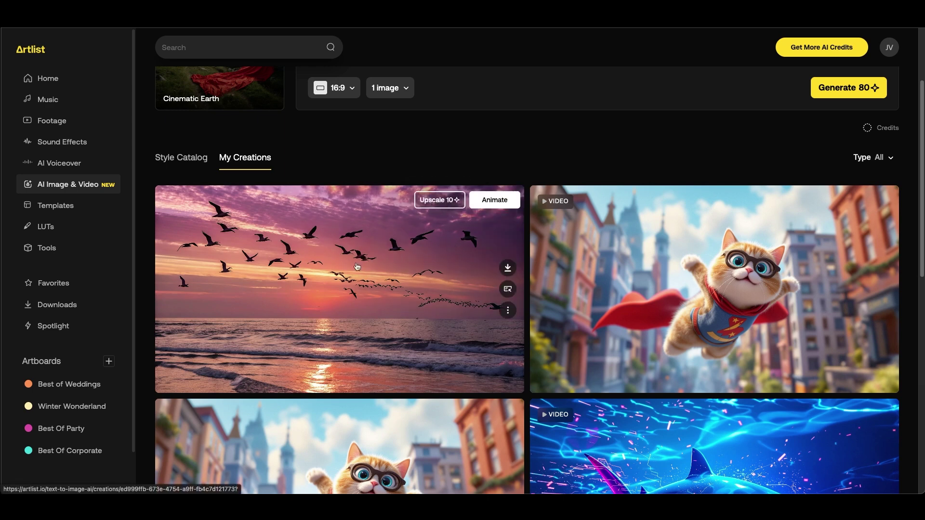
left_click(494, 200)
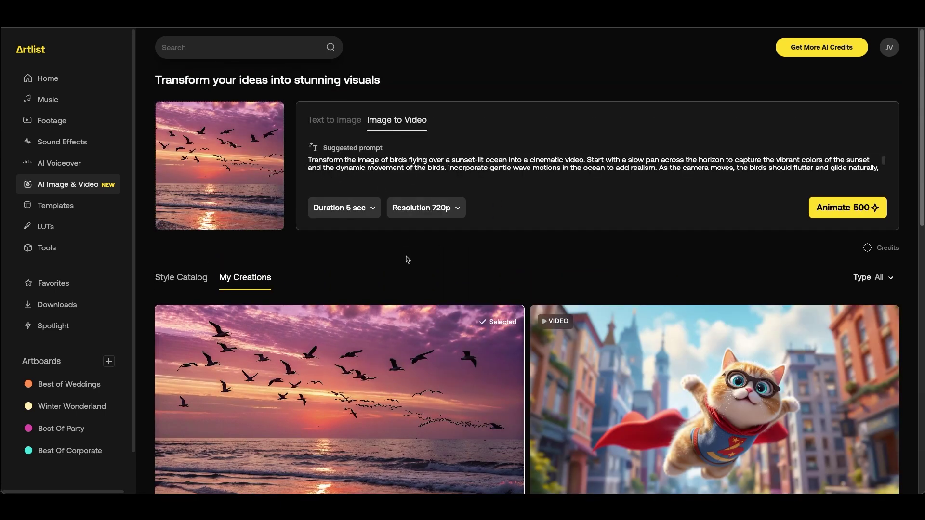
- Set the video to 5 seconds at 1080p and start animating the sunset birds image
left_click(351, 211)
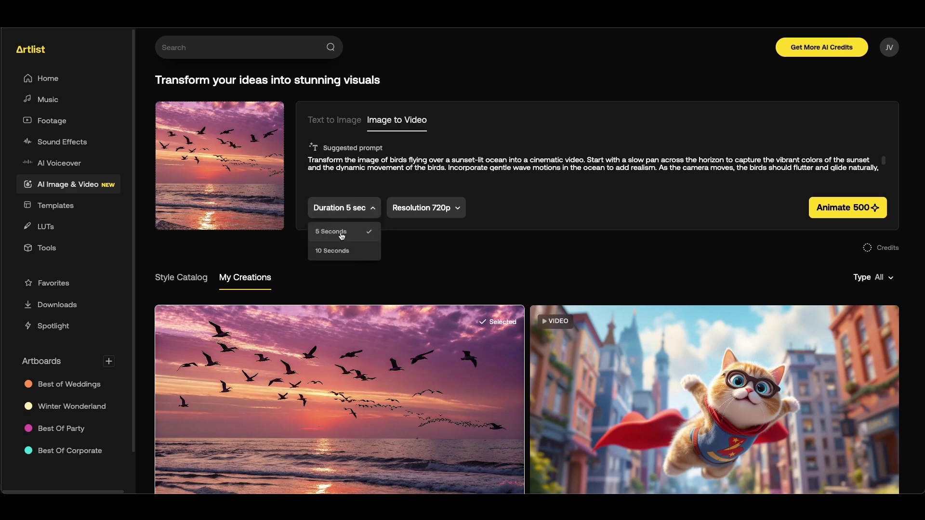
left_click(369, 251)
left_click(428, 206)
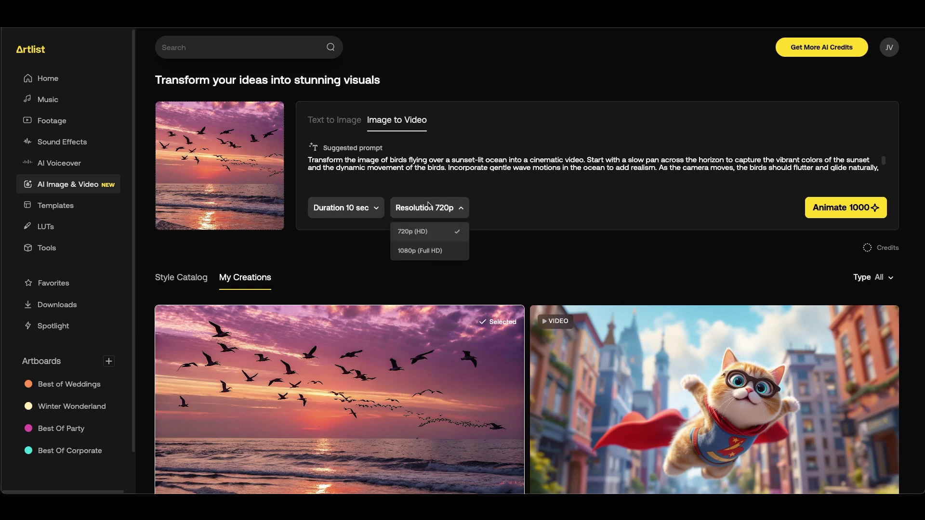
left_click(422, 251)
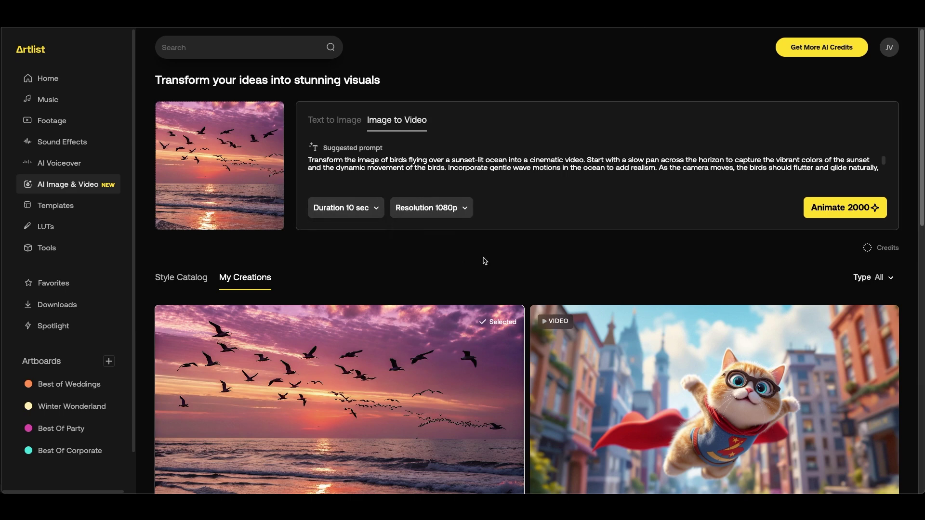
left_click(359, 209)
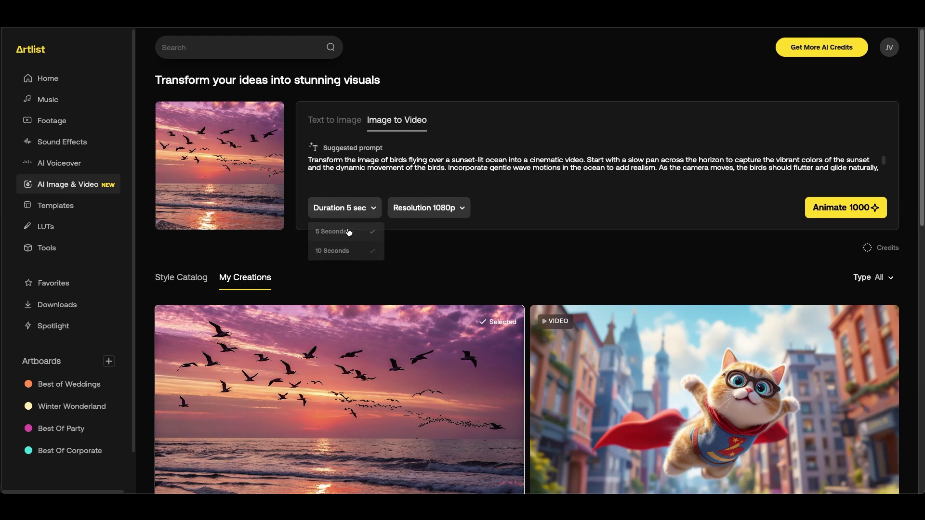
left_click(351, 231)
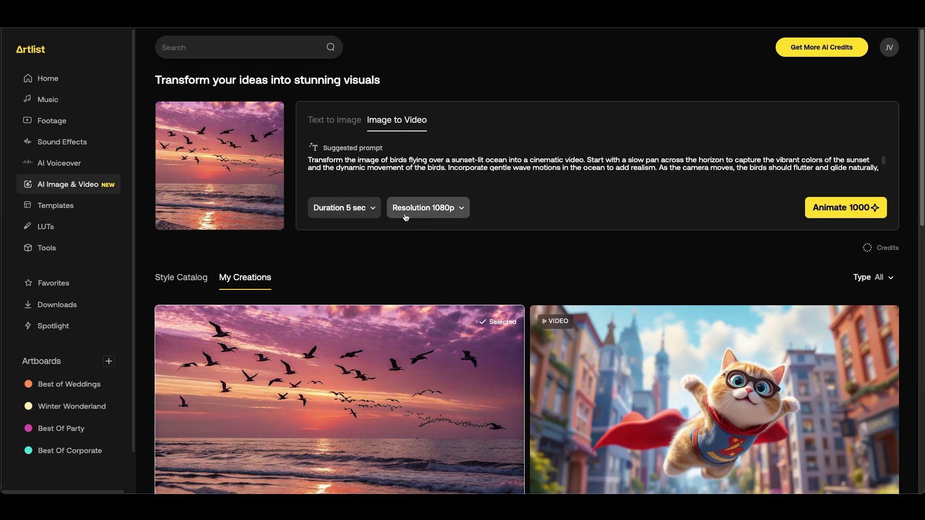
left_click(845, 207)
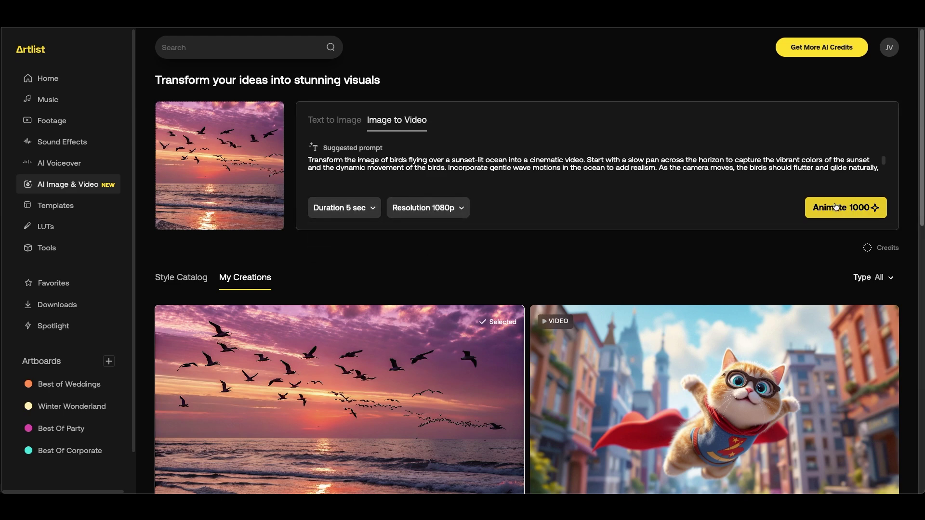
scroll(757, 238, "down", 2)
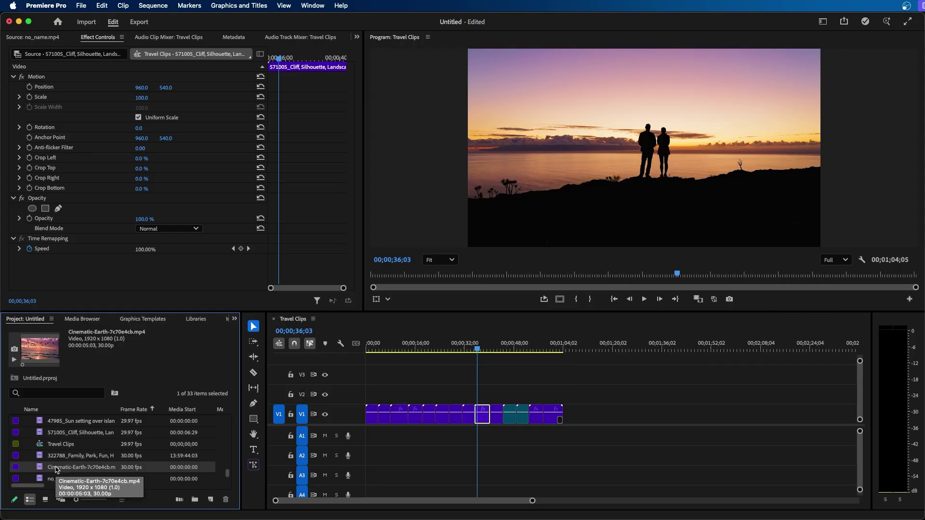
- Place the Cinematic-Earth clip on V2 and play back the Travel Clips sequence
left_click_drag(58, 467, 490, 415)
left_click(515, 370)
key("space")
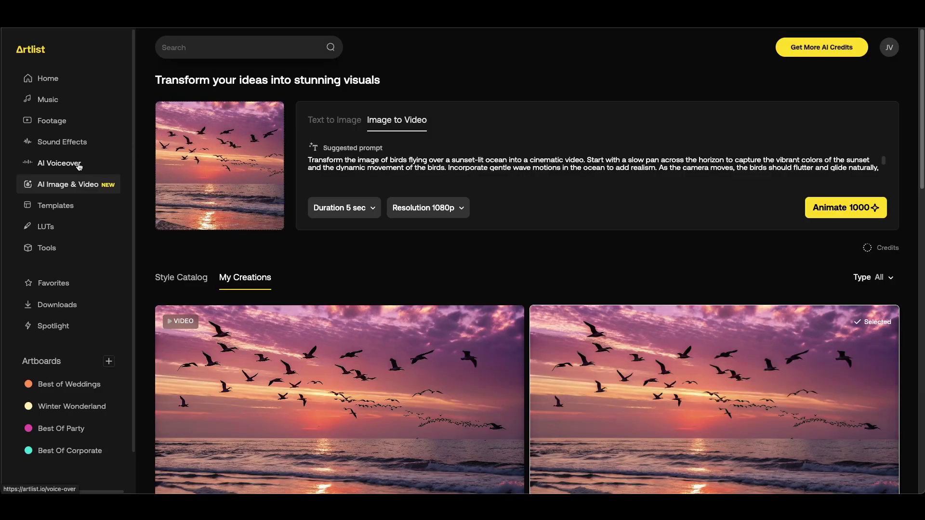
left_click(78, 164)
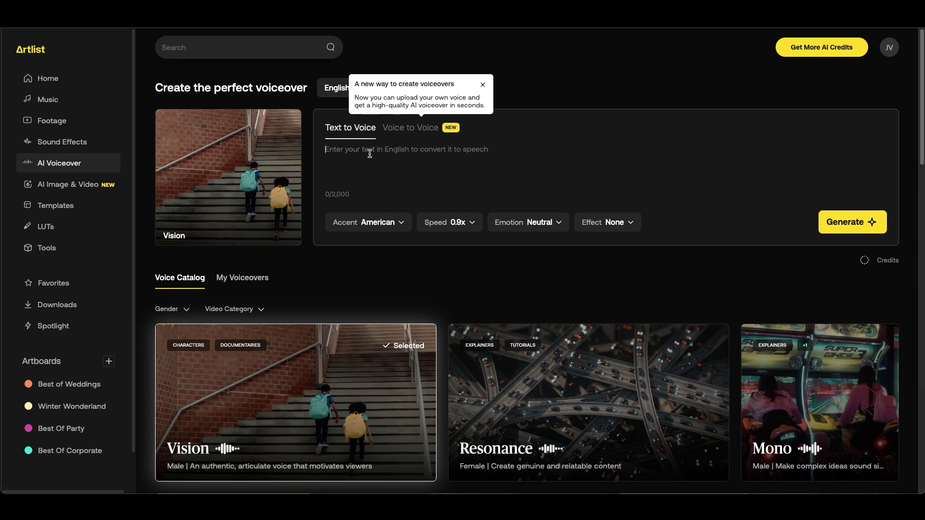
- Paste the 494-character travel script and filter the voice catalog to Documentaries
type("Traveling the world is one of the greatest adventures life has to offer. Every new place holds a unique story, filled with breathtaking landscapes, vibrant cultures, and unforgettable moments. Whether you’re hiking through misty mountains, exploring bustling city streets, or diving into crystal-clear oceans, each experience adds a spark of wonder to your journey. It’s not just about the destinations—it’s about the thrill of discovering the unknown and the memories you create along the way.")
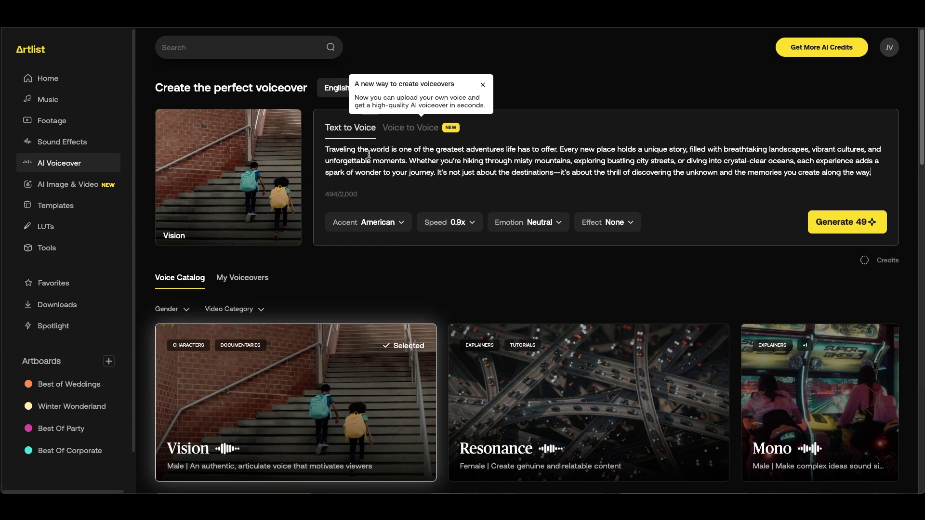
scroll(410, 217, "down", 3)
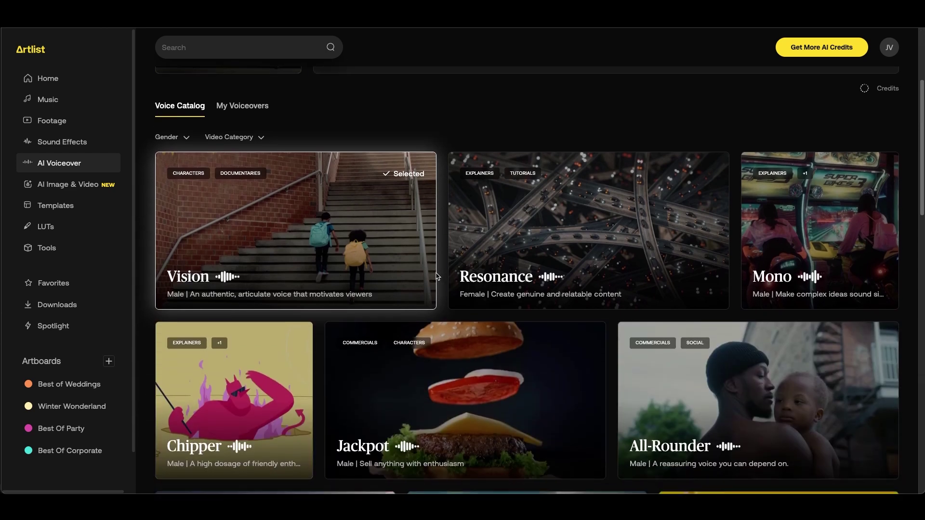
left_click(258, 139)
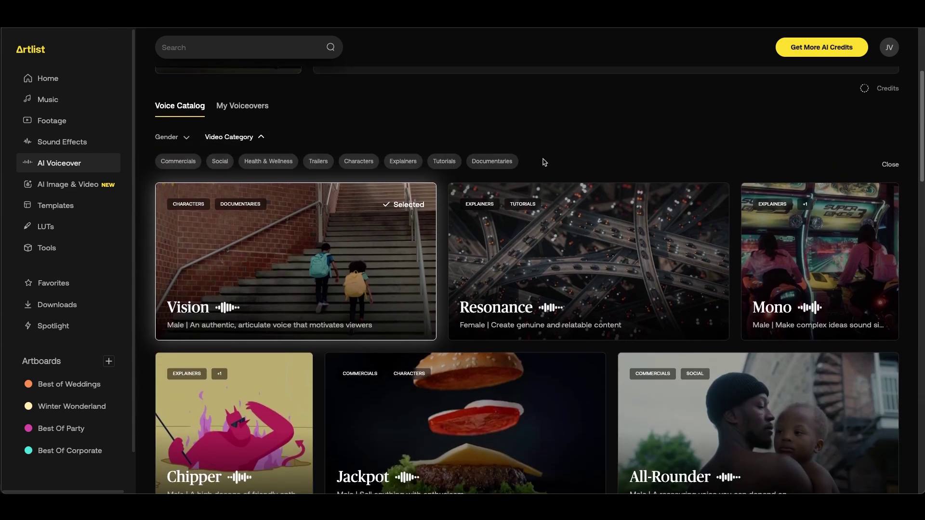
left_click(521, 161)
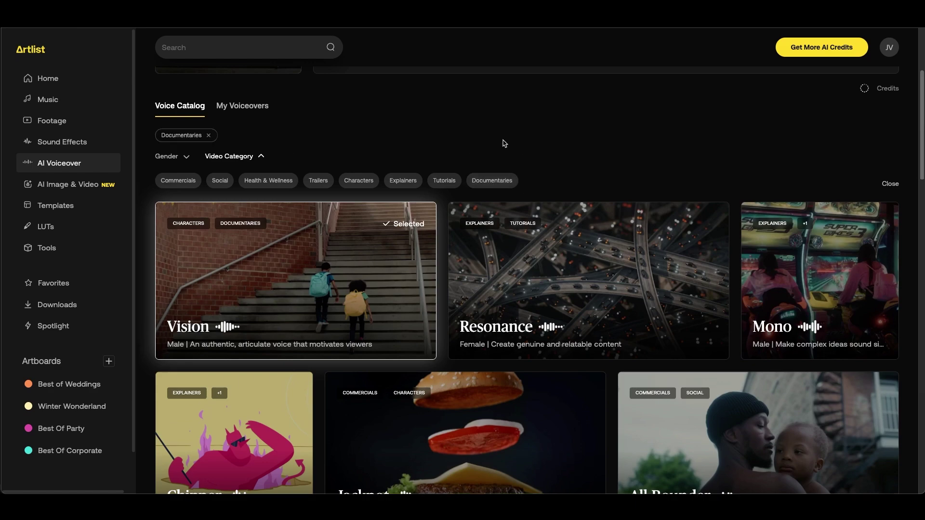
scroll(520, 217, "down", 6)
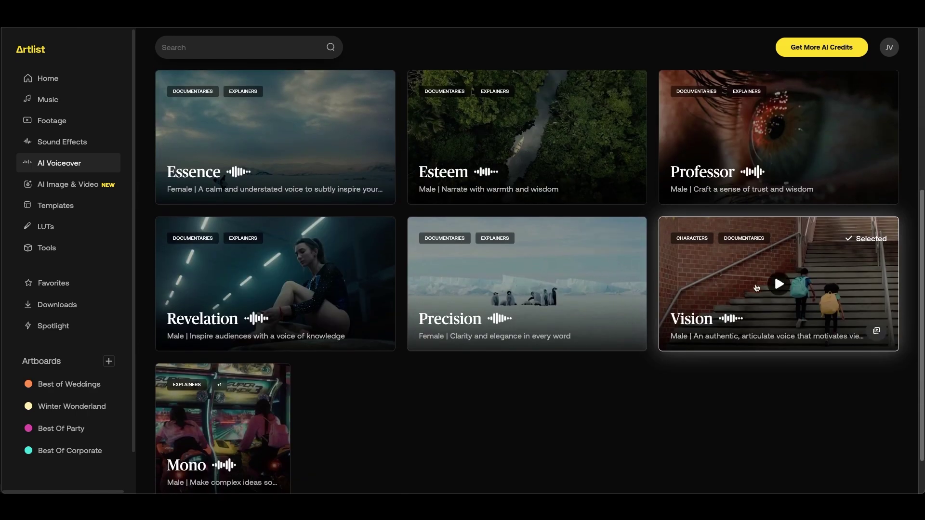
left_click(778, 284)
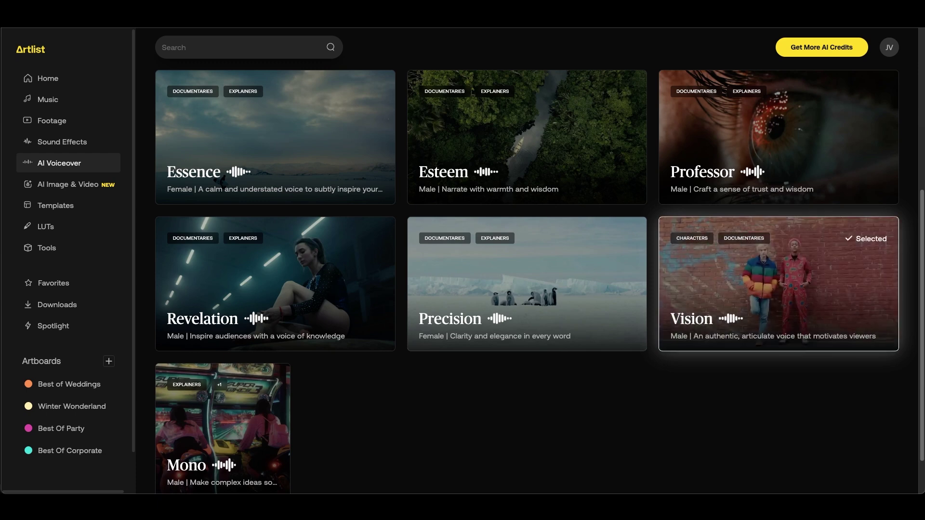
mouse_move(784, 324)
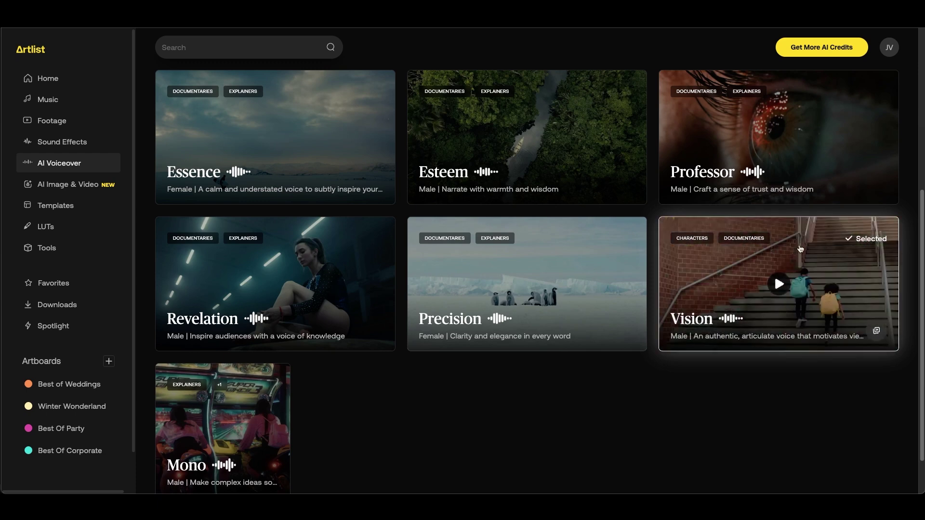
scroll(783, 260, "up", 6)
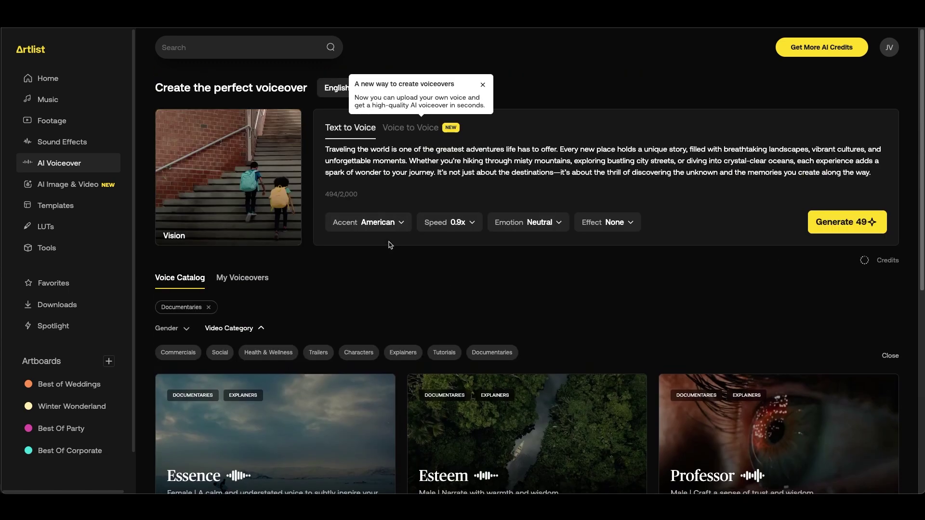
- Set Australian accent, 0.9x speed and Curious emotion, then generate and play Vision #162
left_click(367, 223)
left_click(451, 224)
left_click(504, 221)
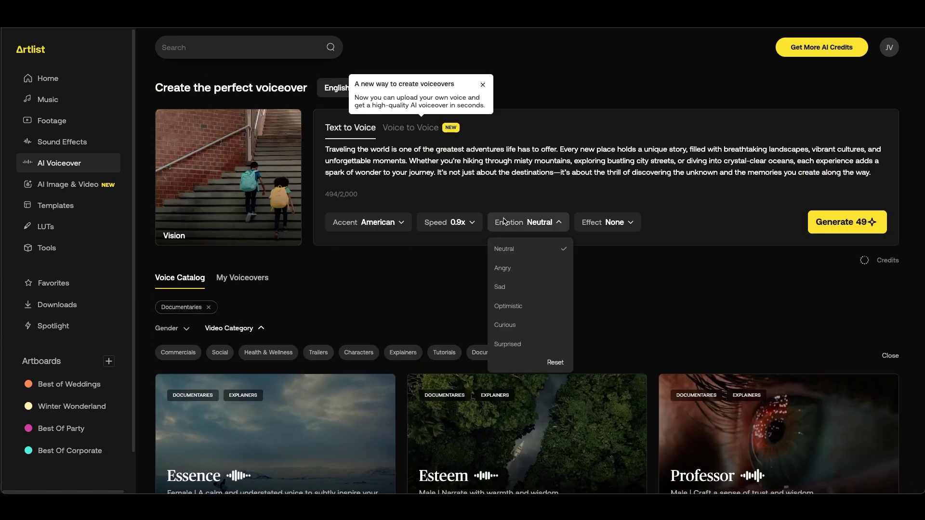
left_click(604, 223)
left_click(523, 223)
left_click(511, 323)
left_click(431, 266)
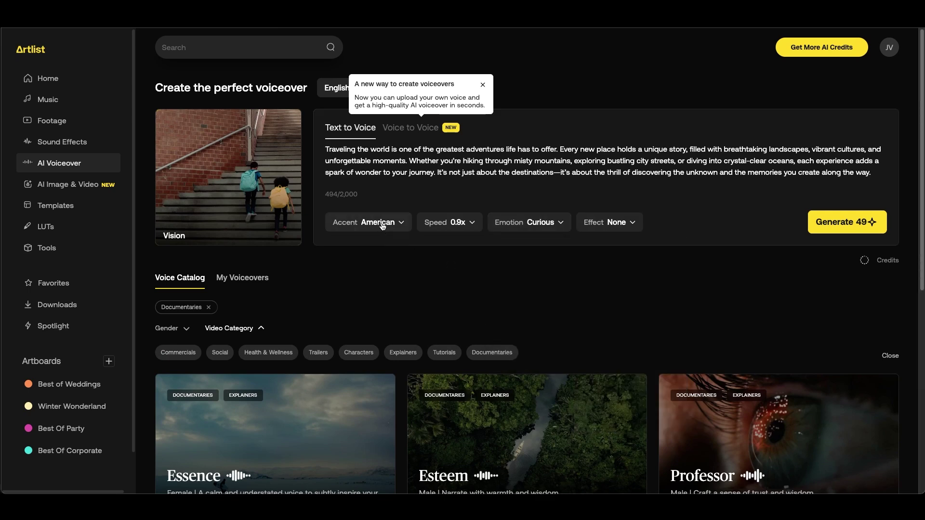
left_click(378, 221)
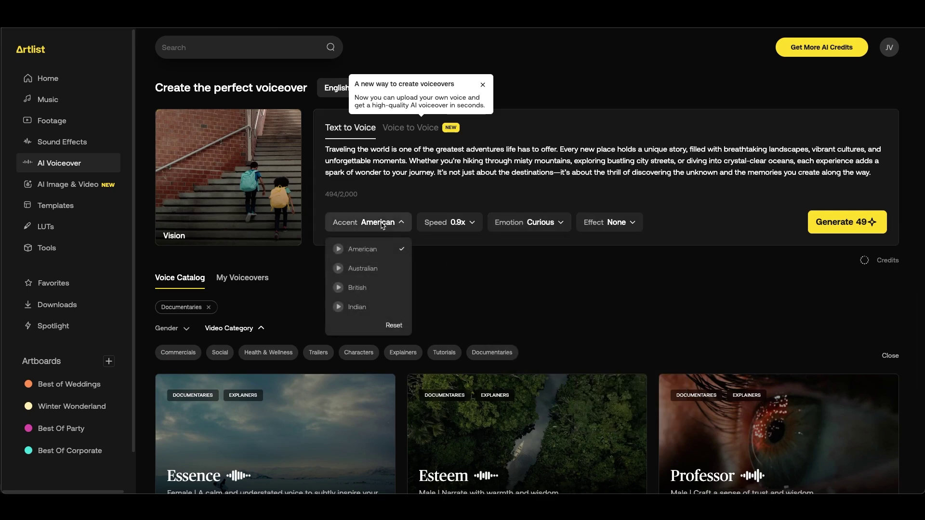
left_click(375, 273)
left_click(815, 224)
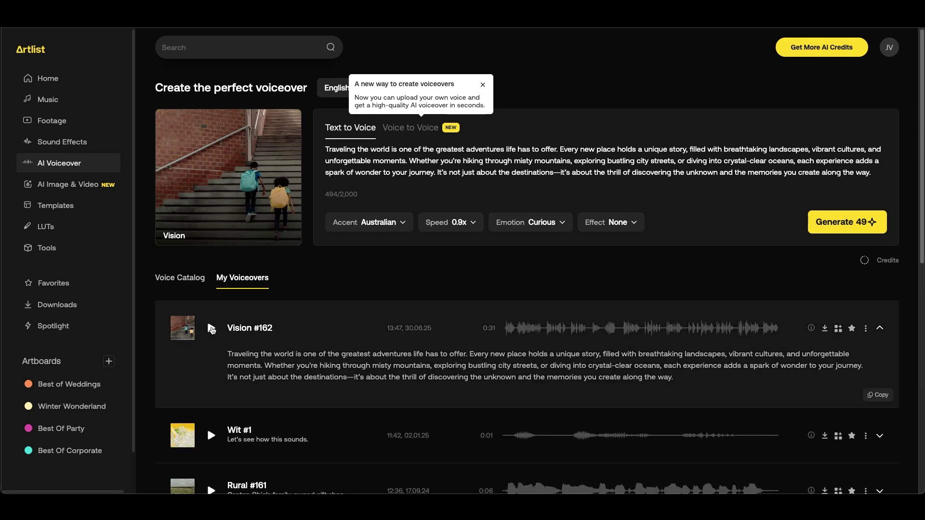
left_click(211, 328)
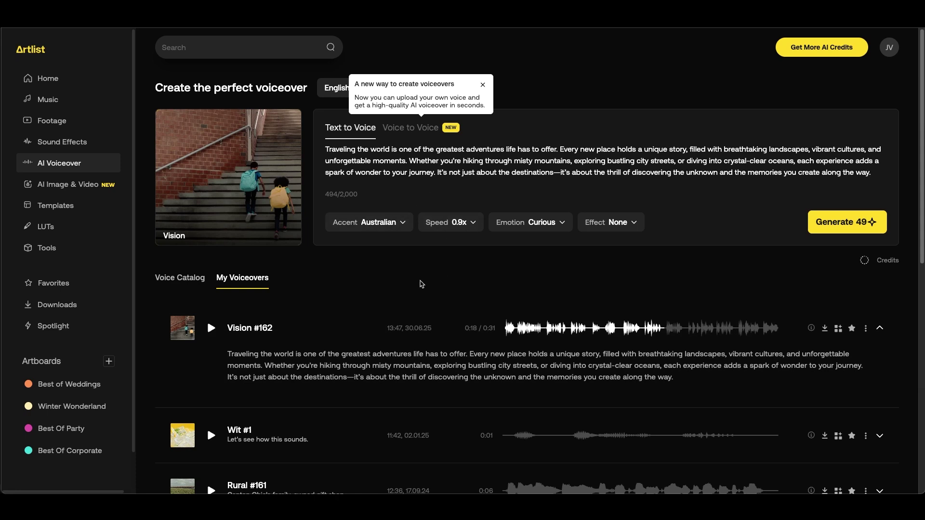
- Switch to American accent and Optimistic emotion, generate and play Vision #163, then download it
left_click(374, 222)
left_click(365, 252)
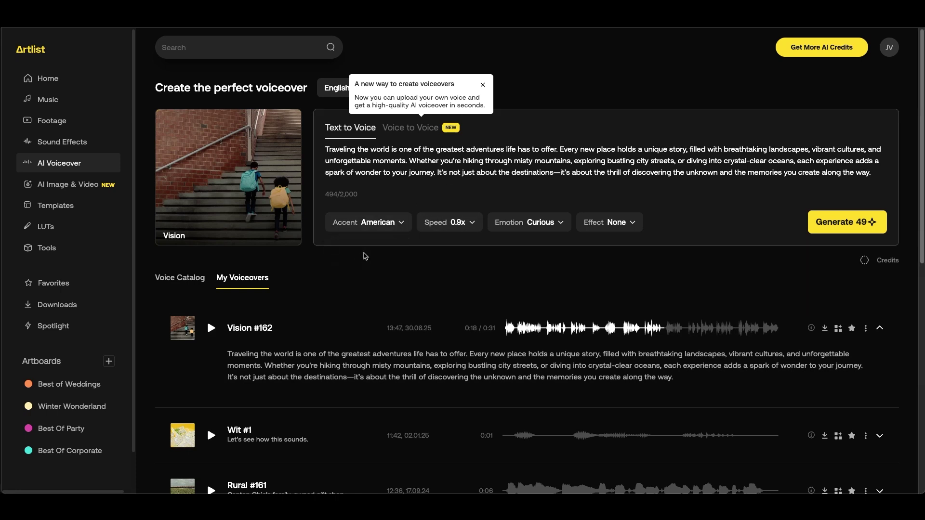
left_click(521, 225)
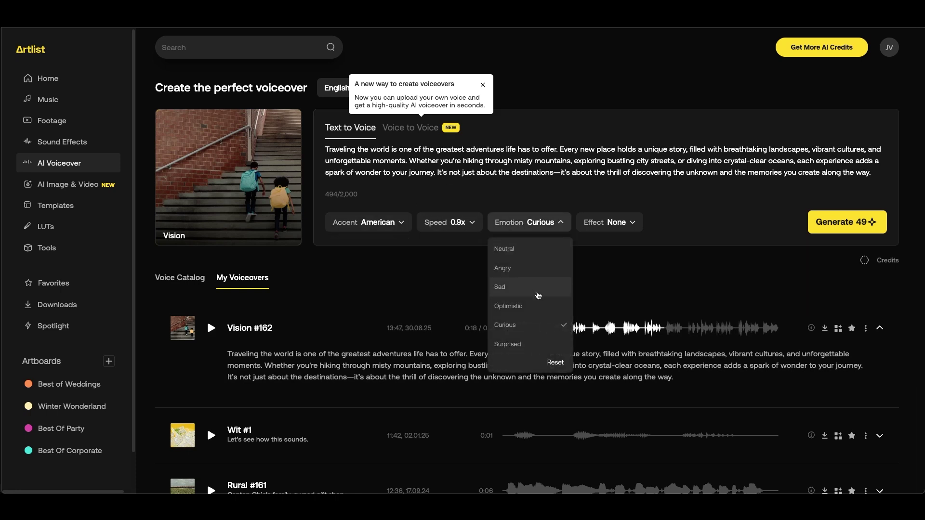
left_click(534, 306)
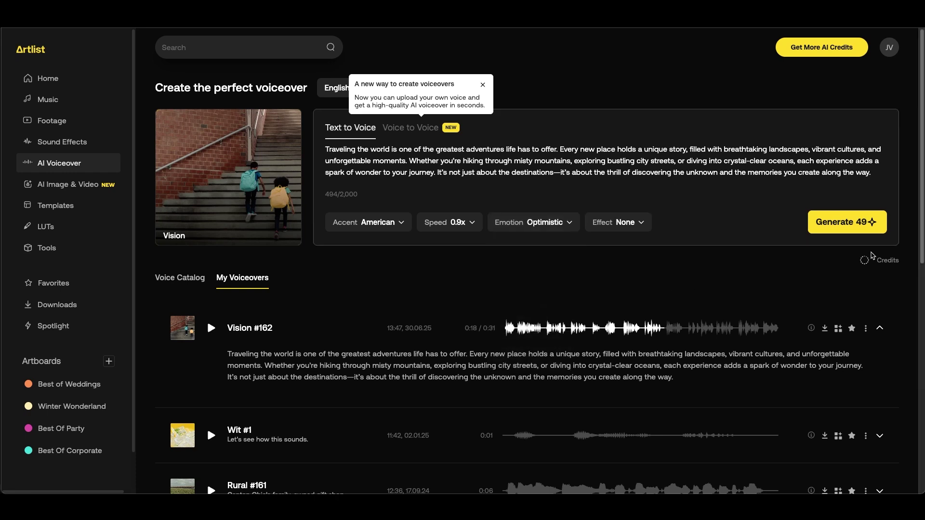
left_click(863, 222)
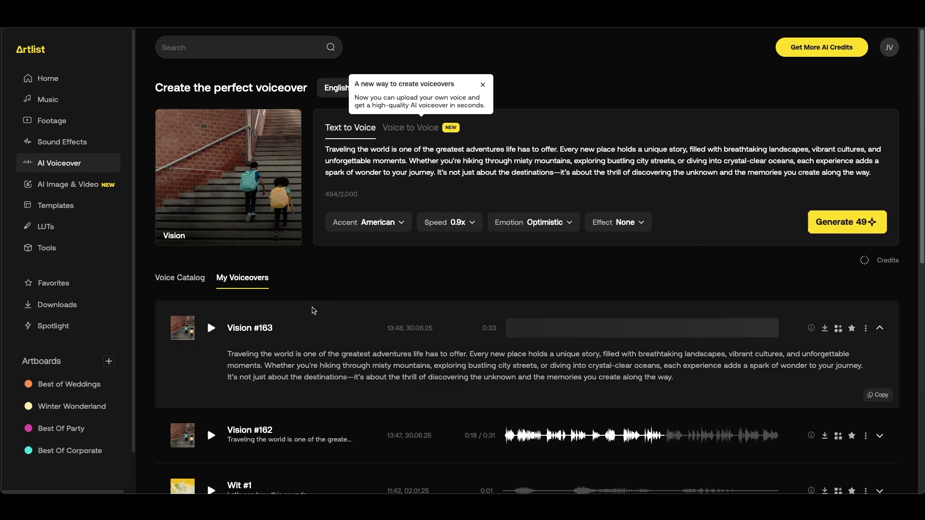
left_click(210, 329)
left_click(822, 328)
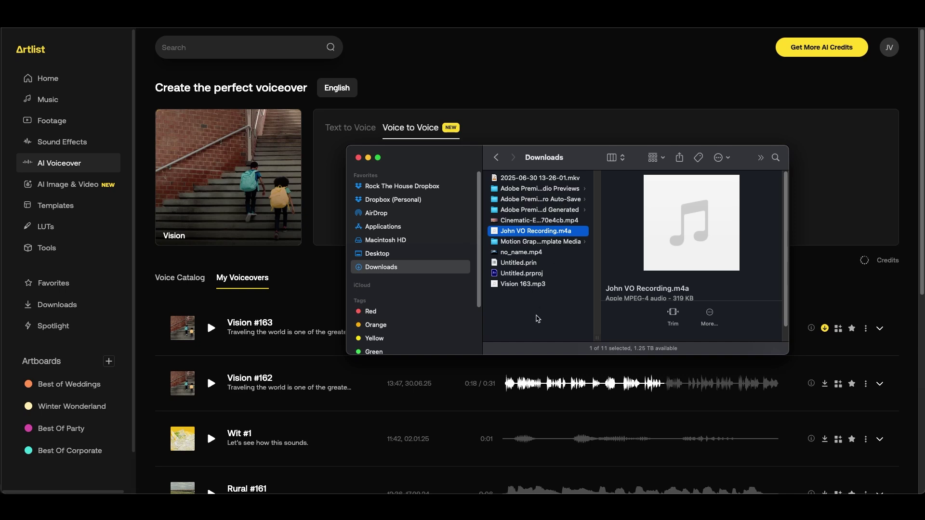
key("space")
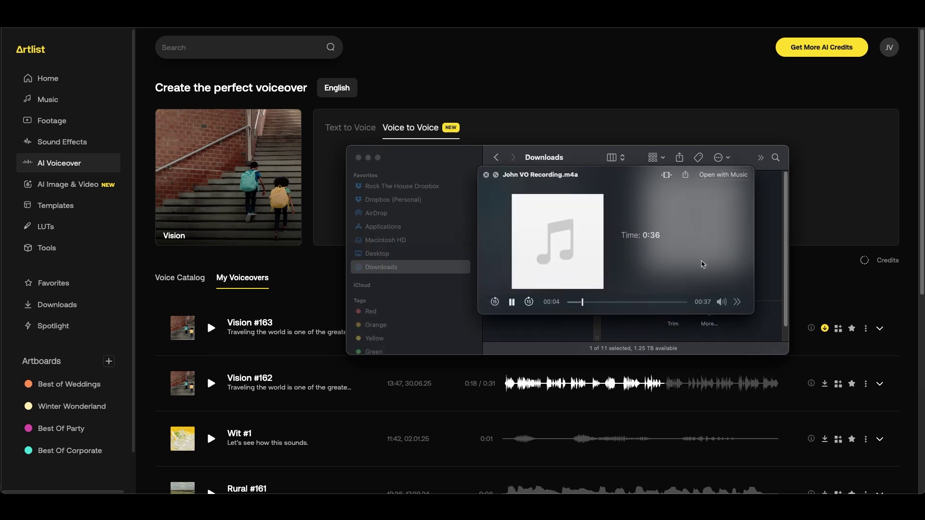
key("space")
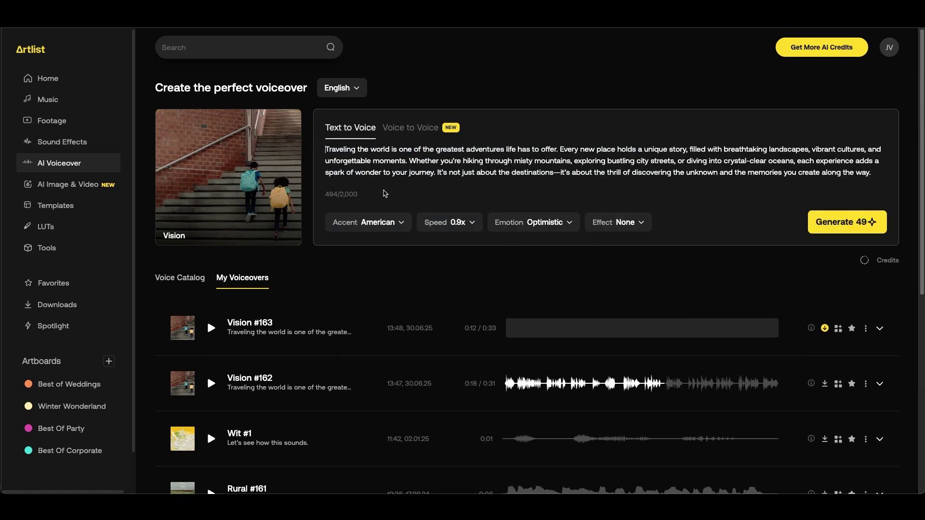
left_click(410, 129)
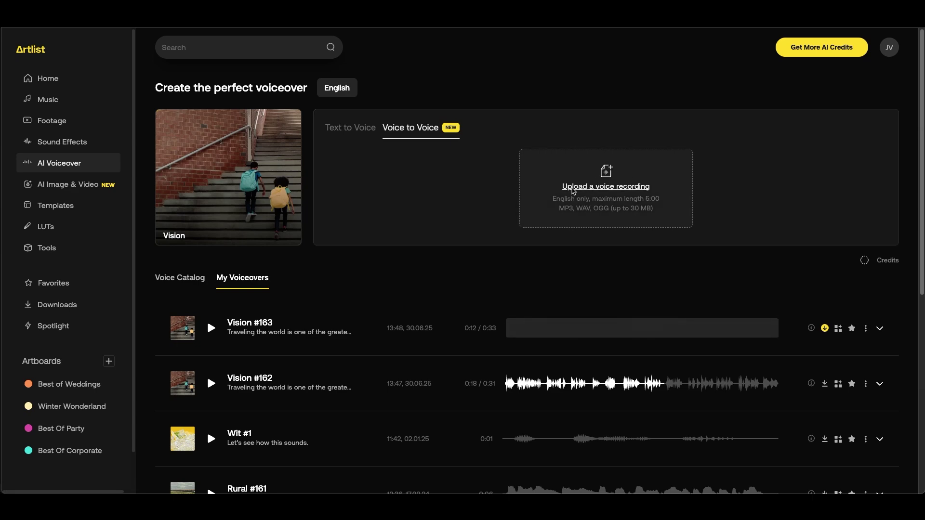
- Upload the voice recording MP3 from Downloads, generate Vision #165 from it, and play it
left_click(573, 188)
left_click(410, 224)
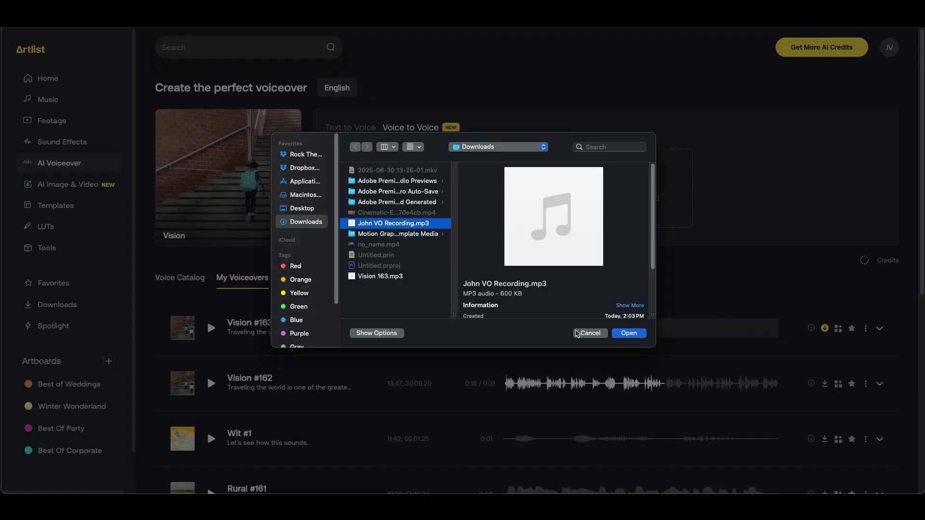
left_click(639, 336)
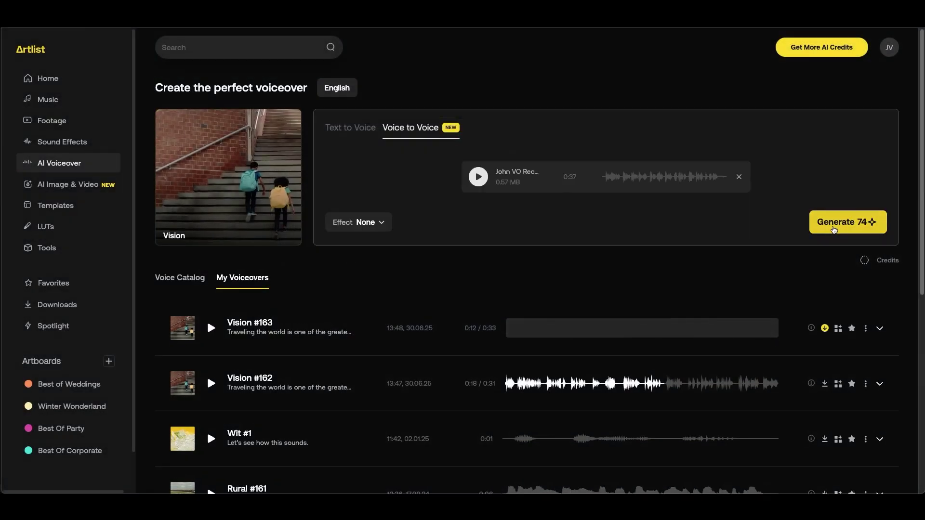
left_click(833, 227)
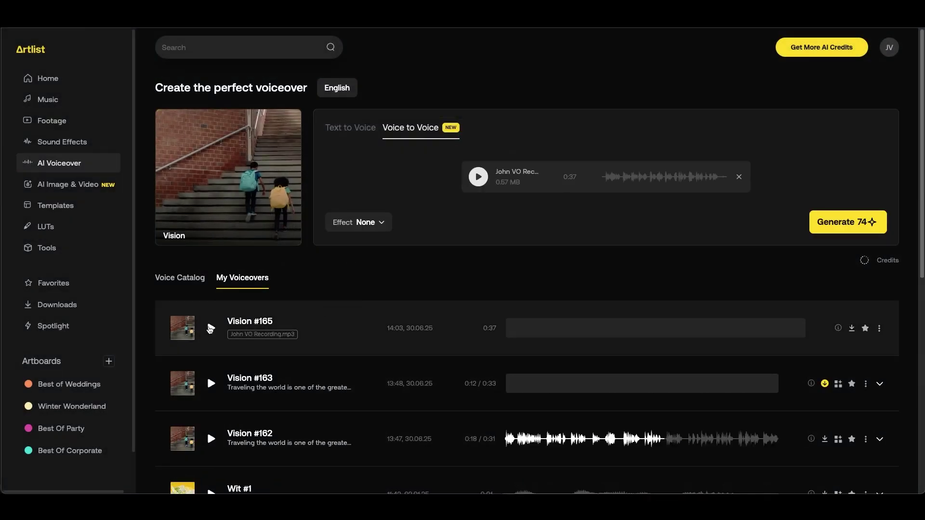
left_click(210, 328)
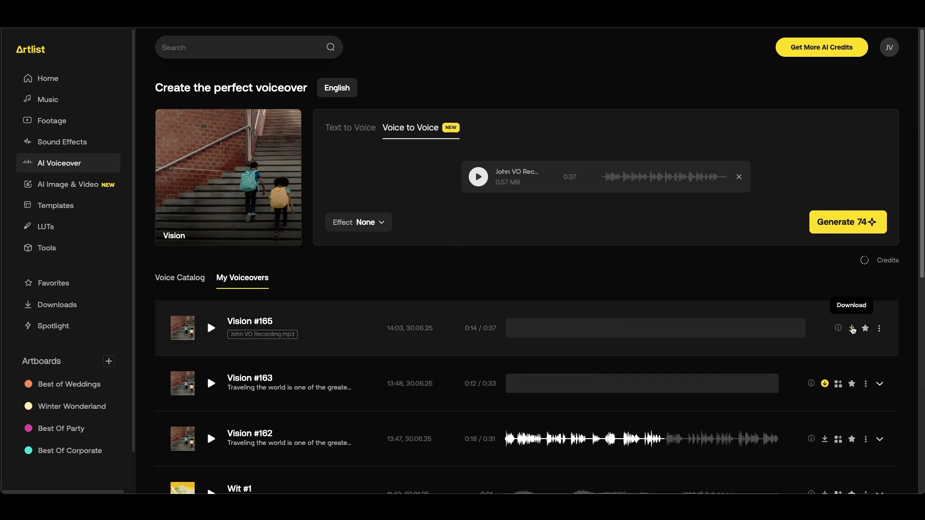
- Download Vision #165 and drag Vision 165.mp3 onto audio track A1 of Travel Clips
left_click(851, 329)
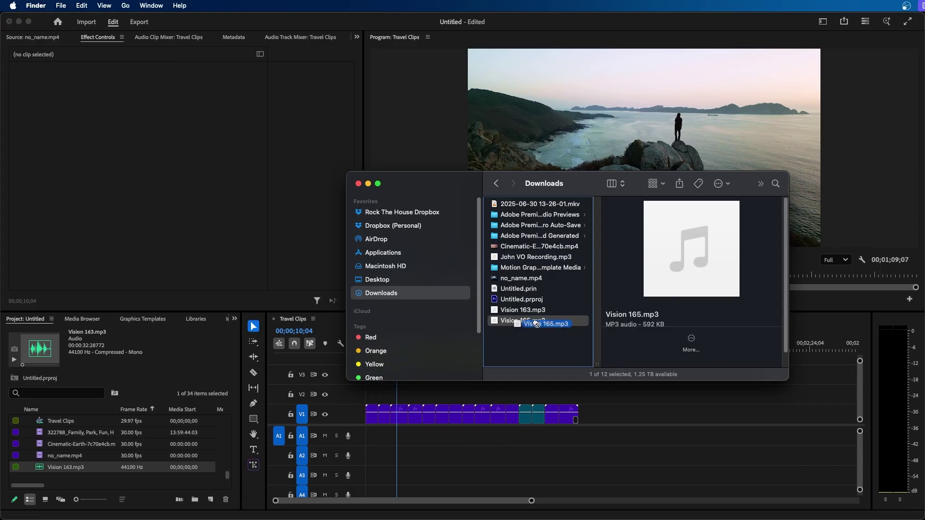
left_click_drag(543, 320, 367, 436)
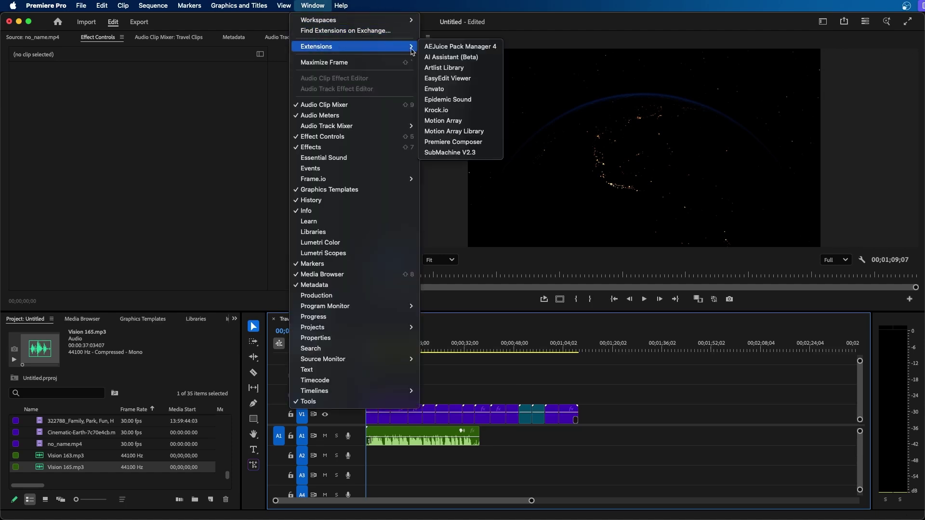
- Open the Artlist Library panel, view AI Voiceover, My Voiceovers and the text-to-speech editor, then return to Music
left_click(448, 67)
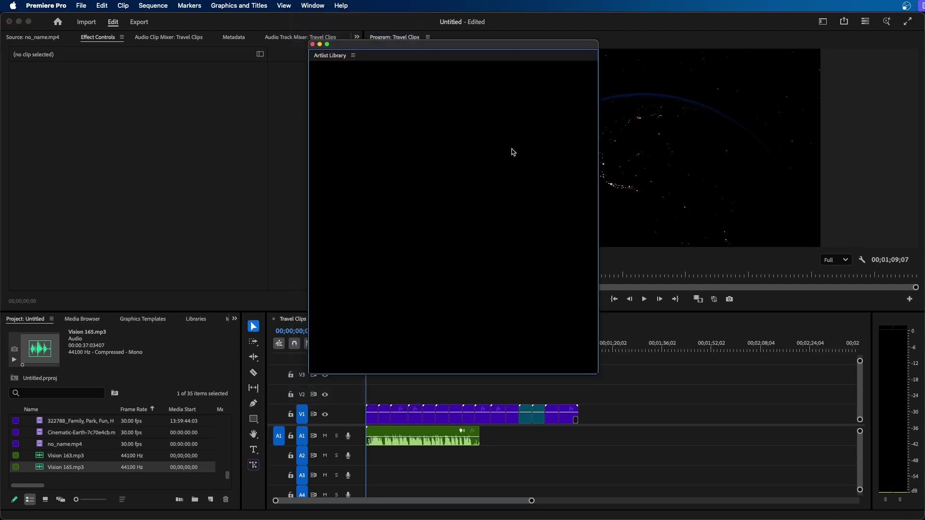
left_click(358, 76)
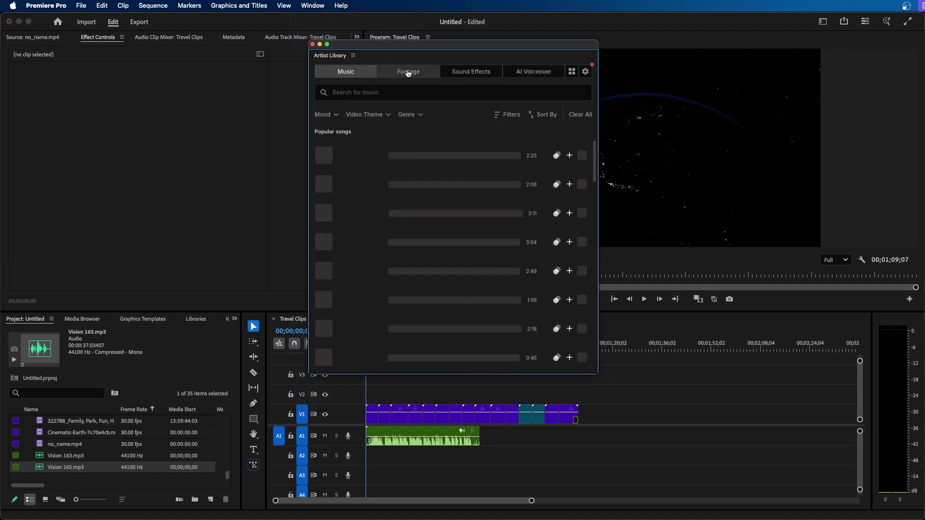
left_click(512, 77)
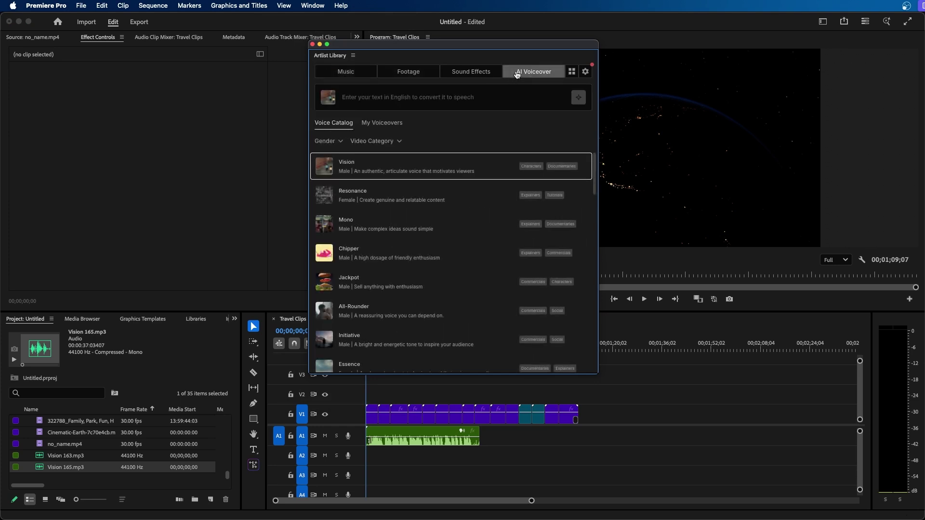
left_click(396, 125)
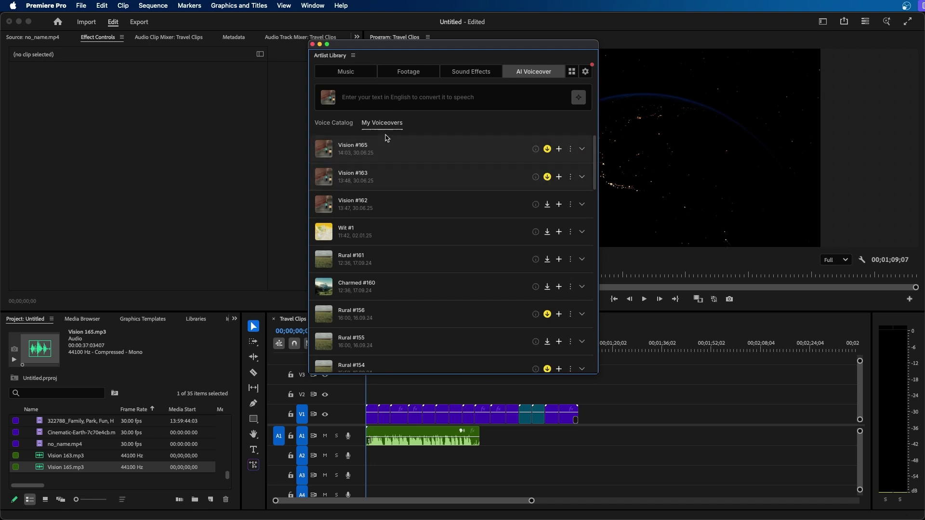
left_click(384, 97)
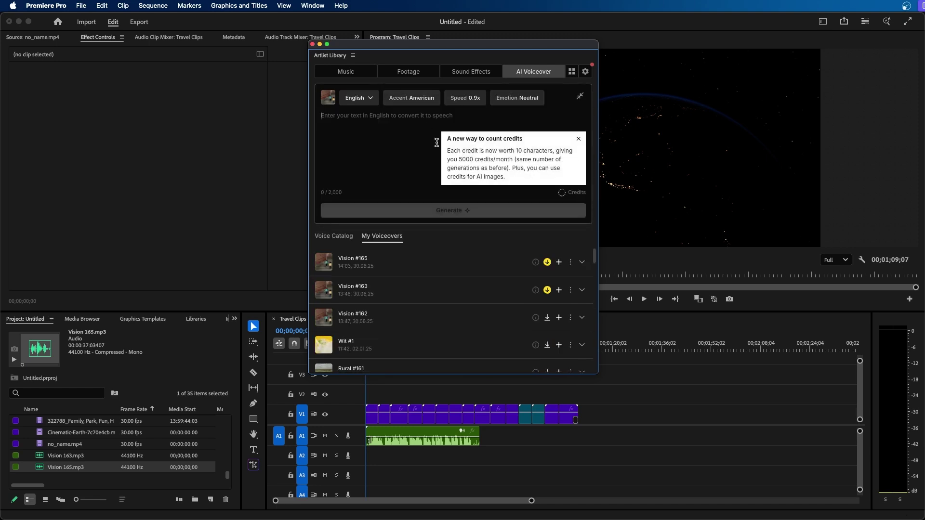
left_click(338, 73)
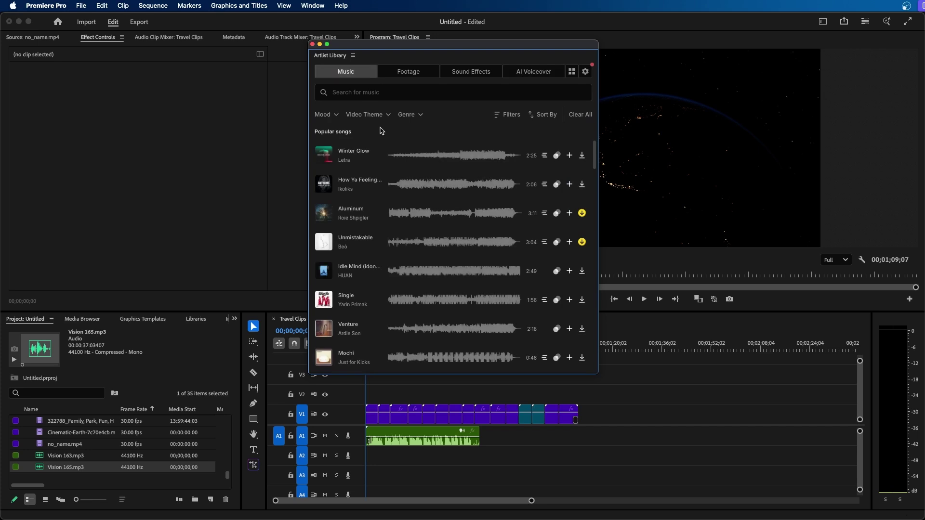
- Move the Artlist panel left and filter songs by Epic, Powerful and Exciting moods
left_click_drag(391, 45, 255, 47)
left_click(185, 116)
left_click(200, 147)
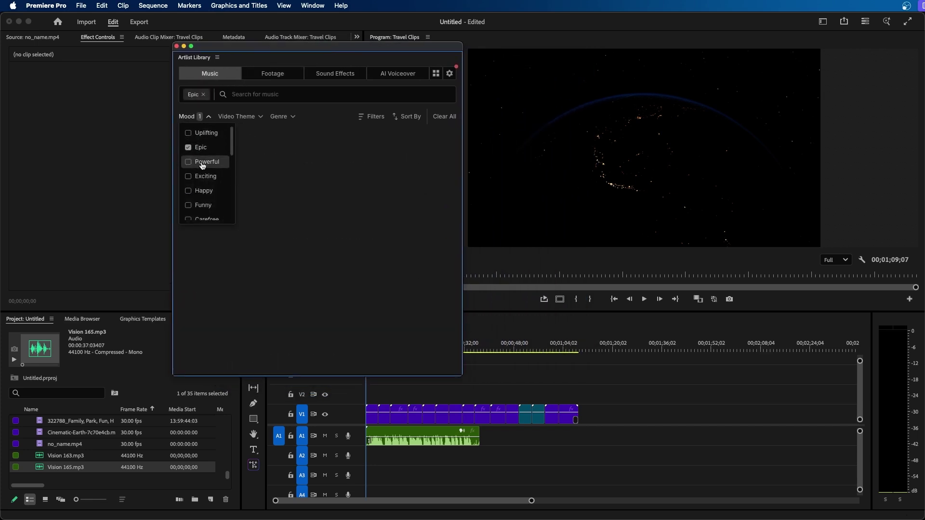
left_click(202, 162)
left_click(201, 176)
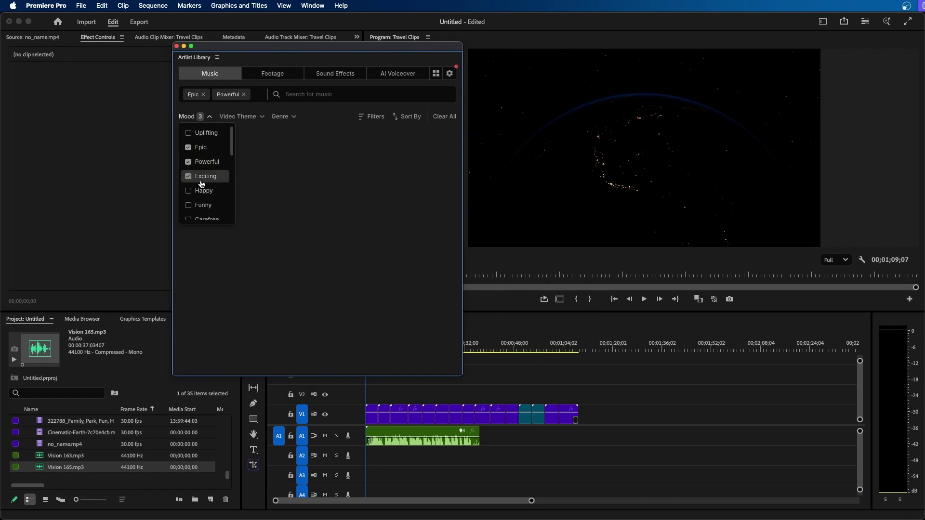
left_click(248, 116)
- Add a video theme to the song filter and preview The Last Hero
left_click(250, 117)
scroll(237, 207, "down", 3)
left_click(241, 201)
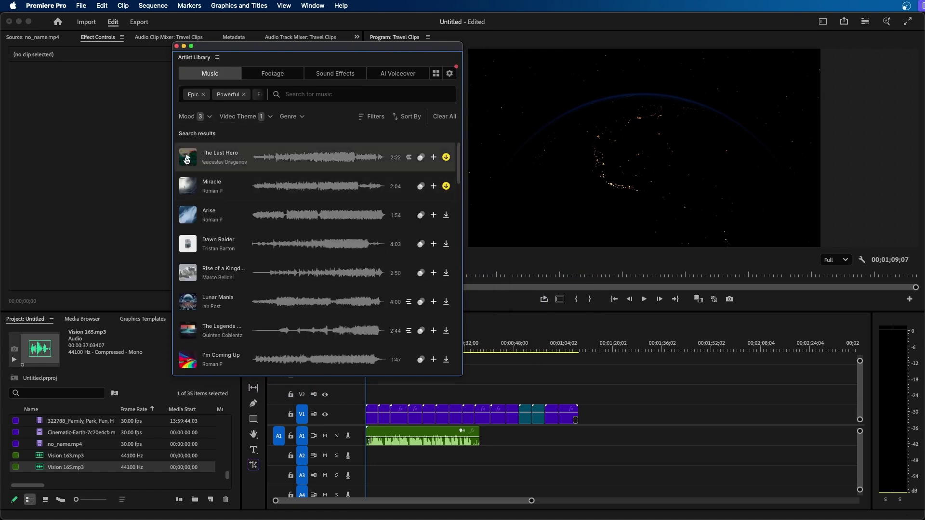
left_click(187, 160)
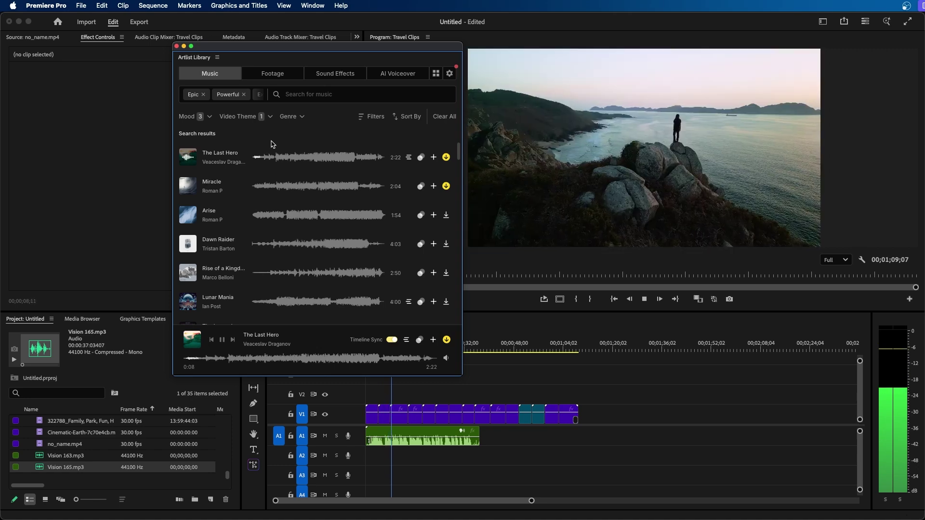
key("space")
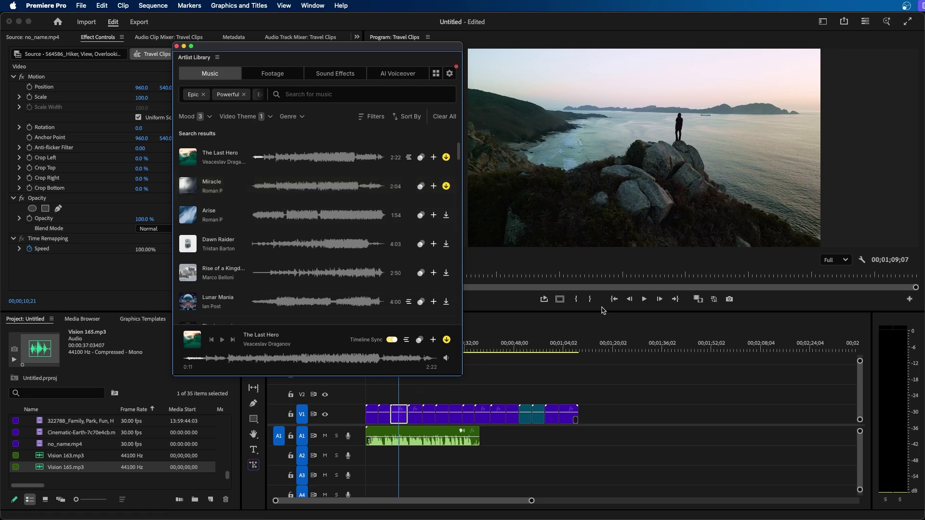
- Preview Miracle, download it as a WAV file, and place it on audio track A2
left_click(188, 186)
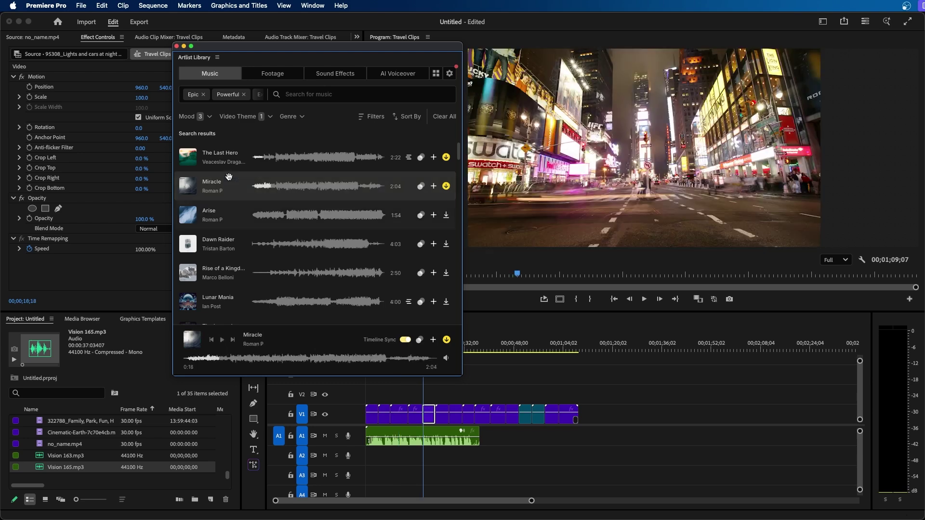
left_click(446, 186)
left_click(400, 186)
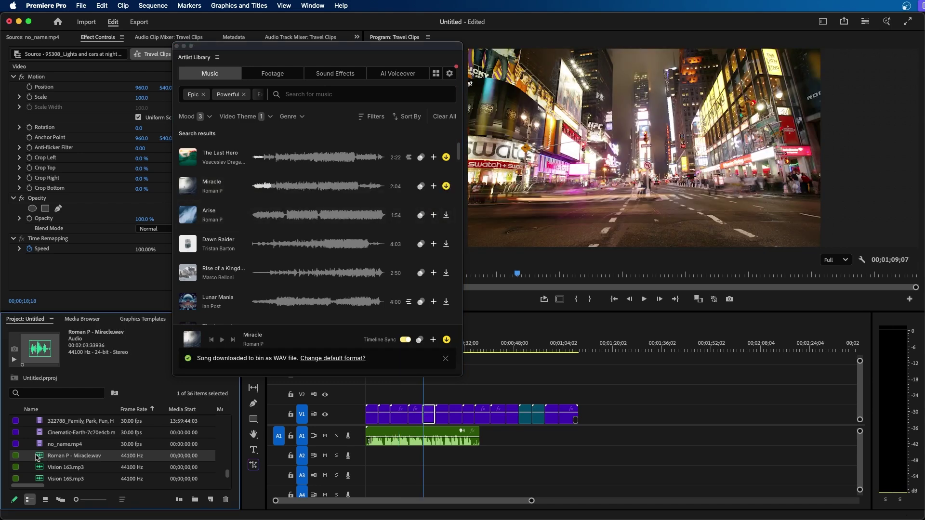
left_click_drag(41, 456, 373, 461)
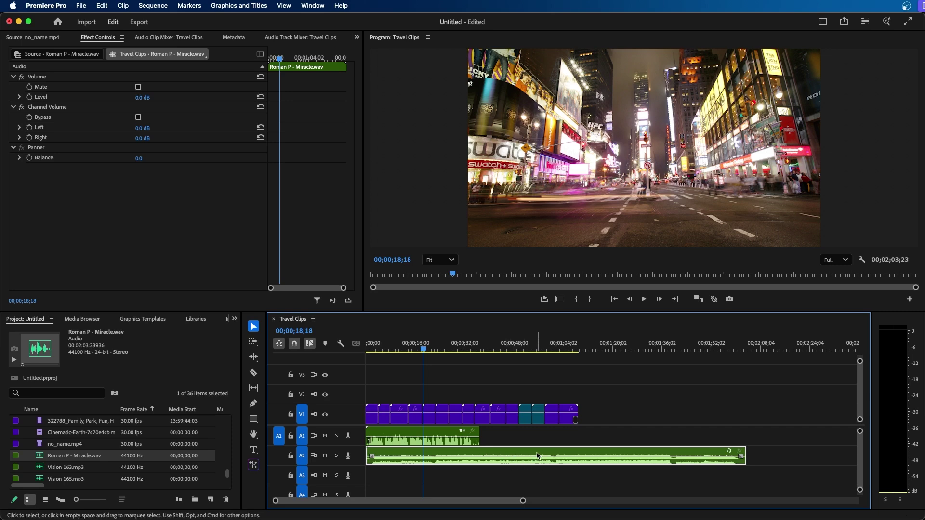
- Drag the end of the A2 Miracle clip out well past the video's end and select it
left_click_drag(742, 453, 576, 454)
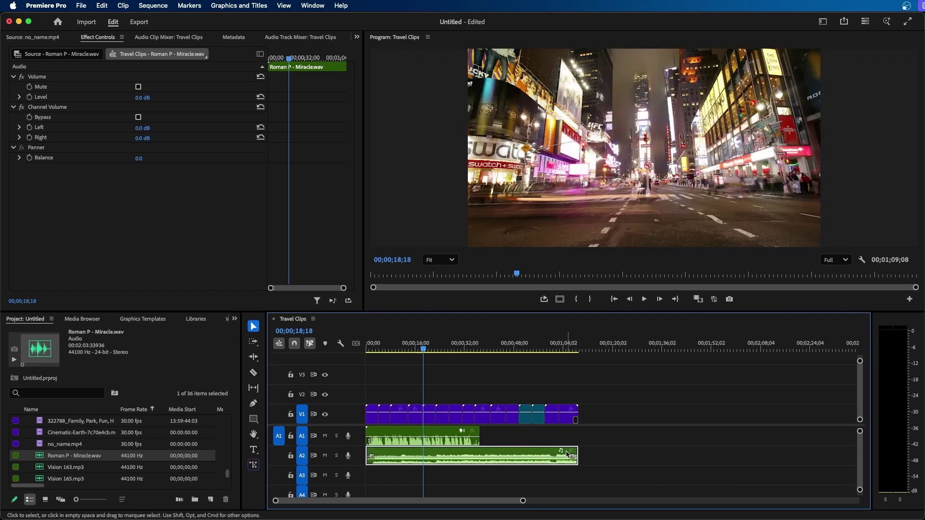
left_click_drag(568, 454, 746, 454)
left_click(620, 398)
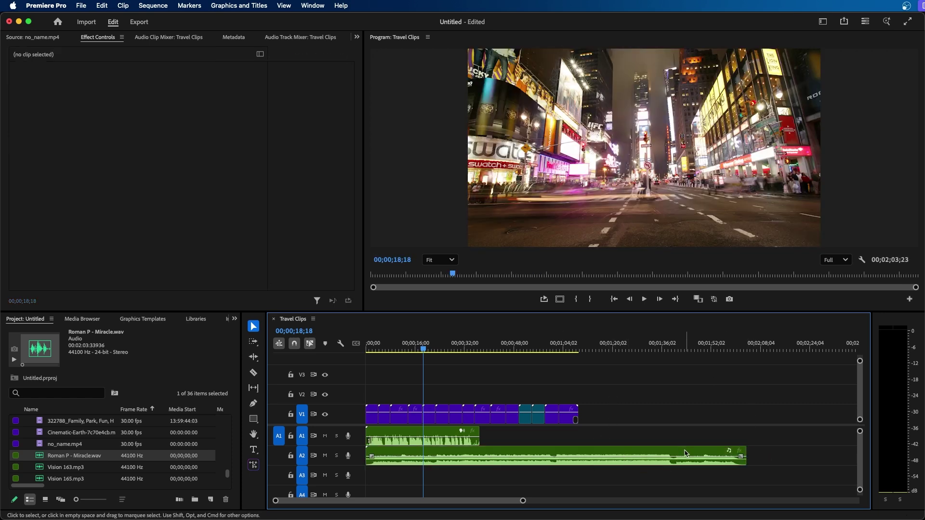
left_click(698, 454)
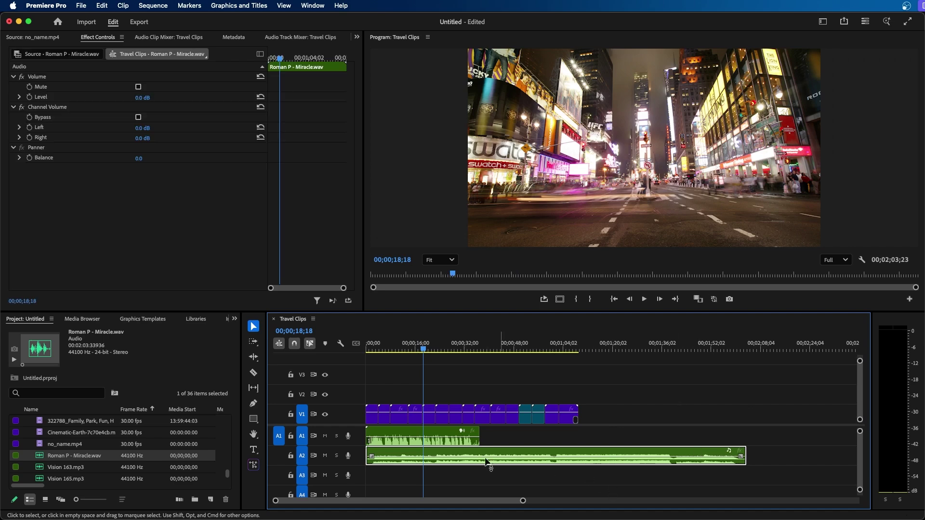
left_click(254, 357)
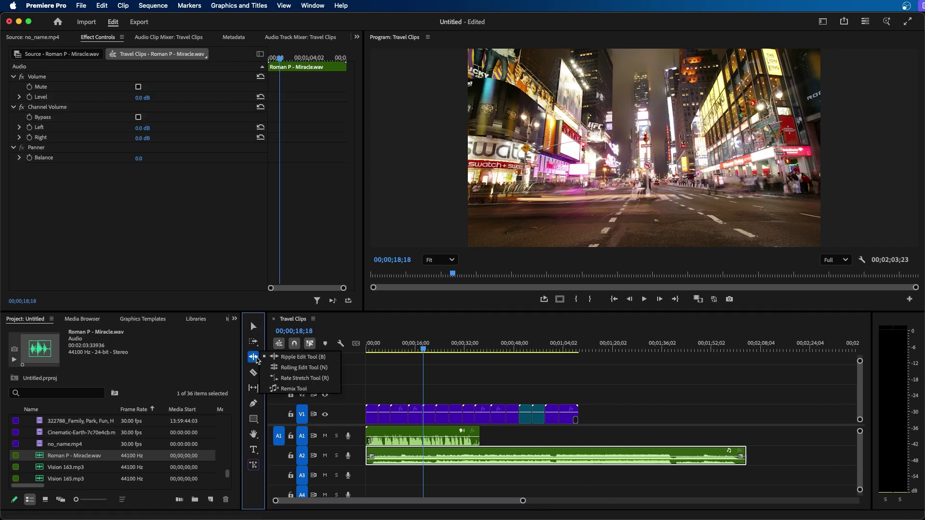
- With the Remix Tool, shorten the A2 Miracle music to end with the video at about 00;01;07;00
left_click(289, 389)
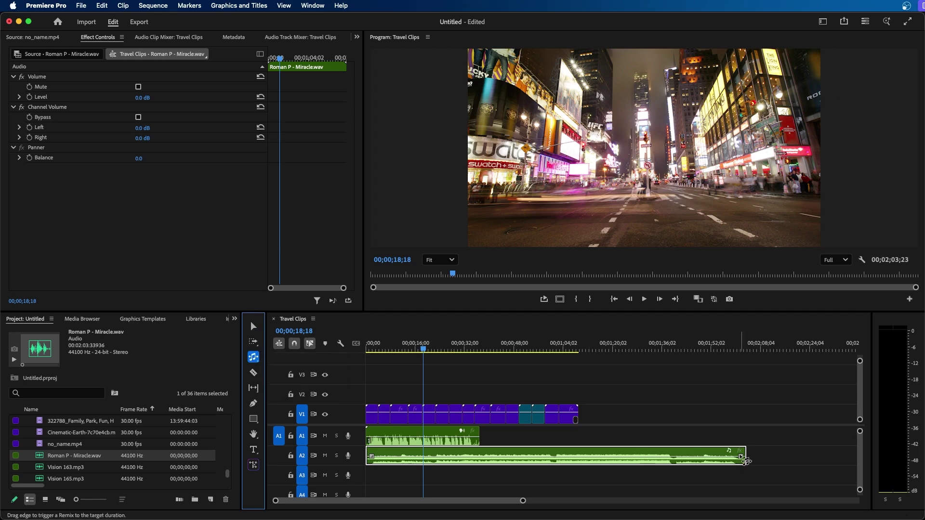
left_click_drag(746, 453, 581, 453)
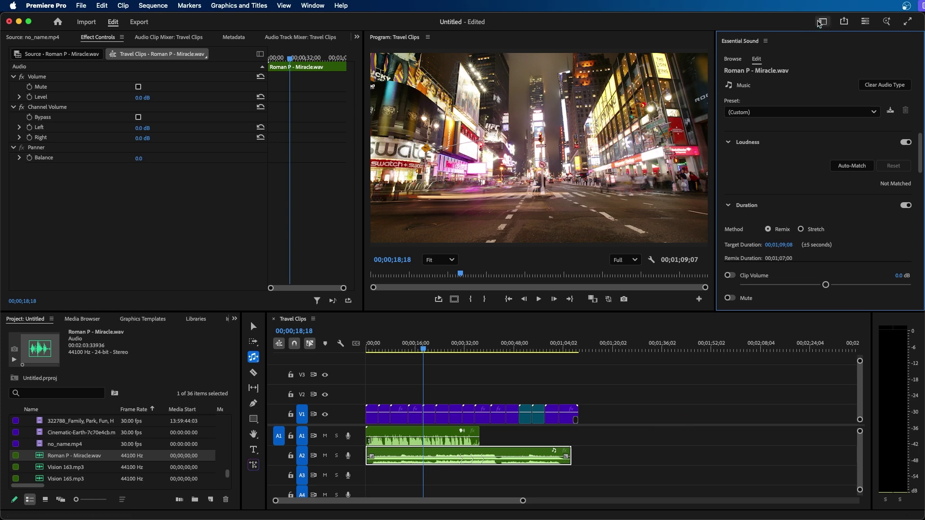
left_click(819, 22)
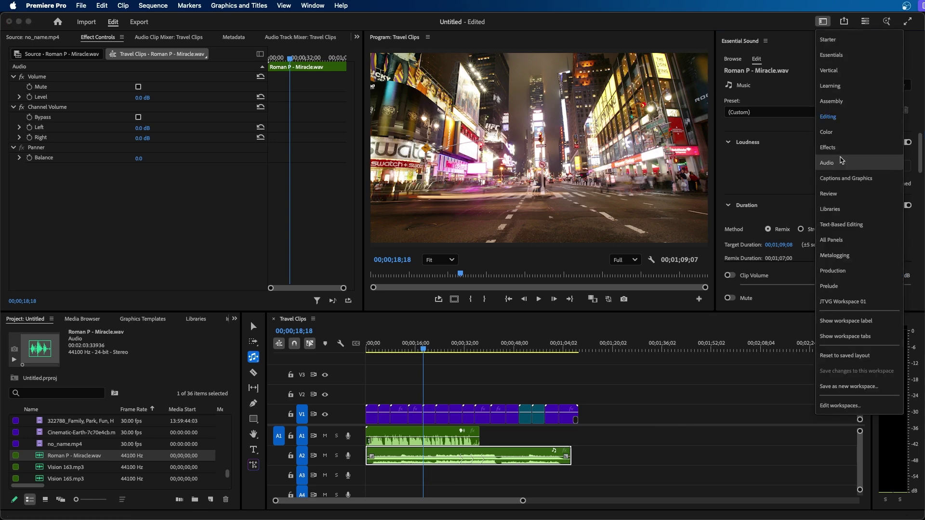
- Switch to the Audio workspace, widen Essential Sound, and expand the remix Segments and Variations settings
left_click(841, 161)
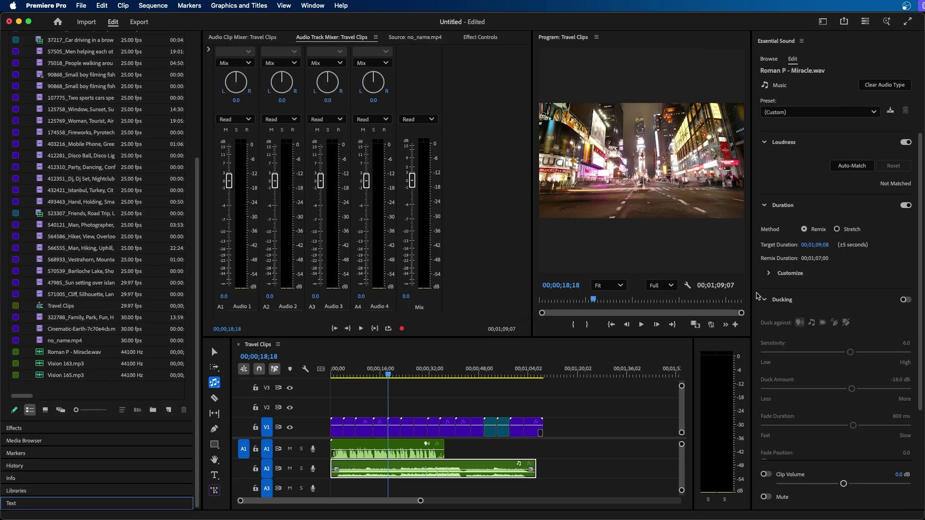
left_click_drag(753, 294, 651, 285)
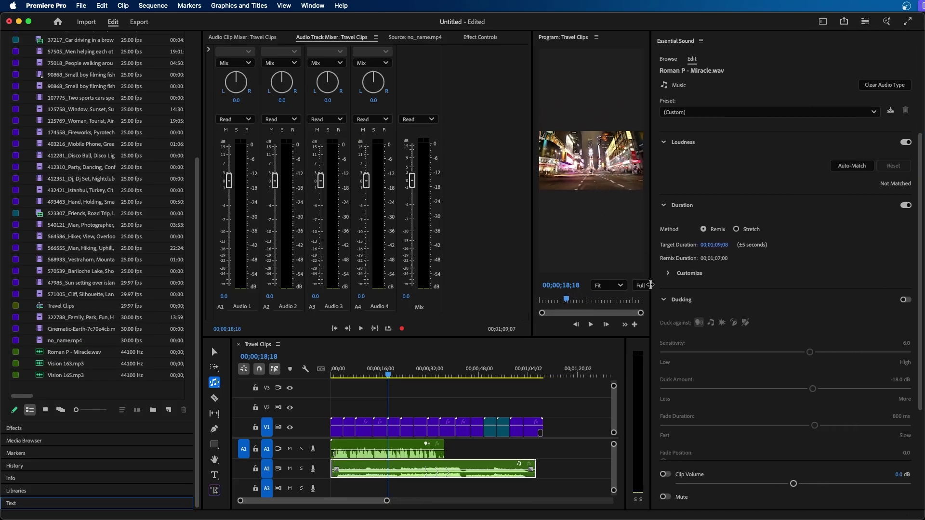
scroll(768, 284, "down", 2)
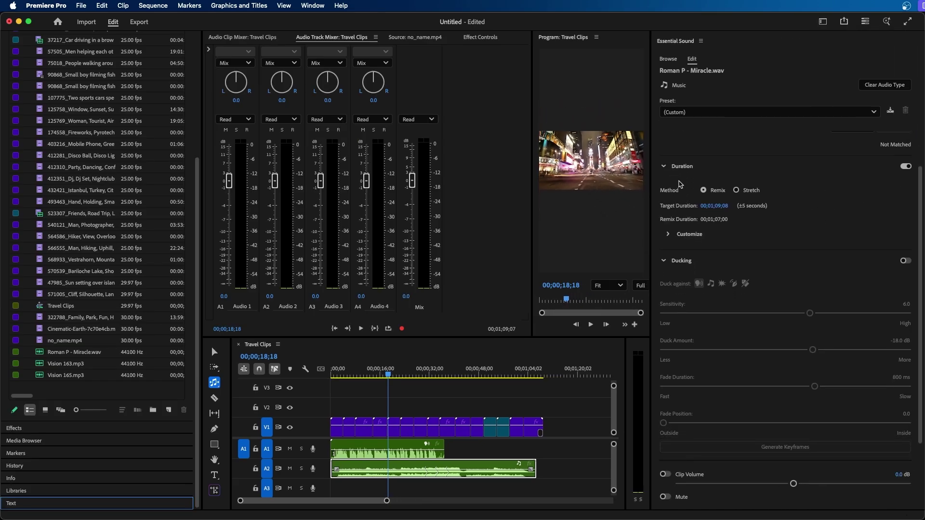
left_click(683, 236)
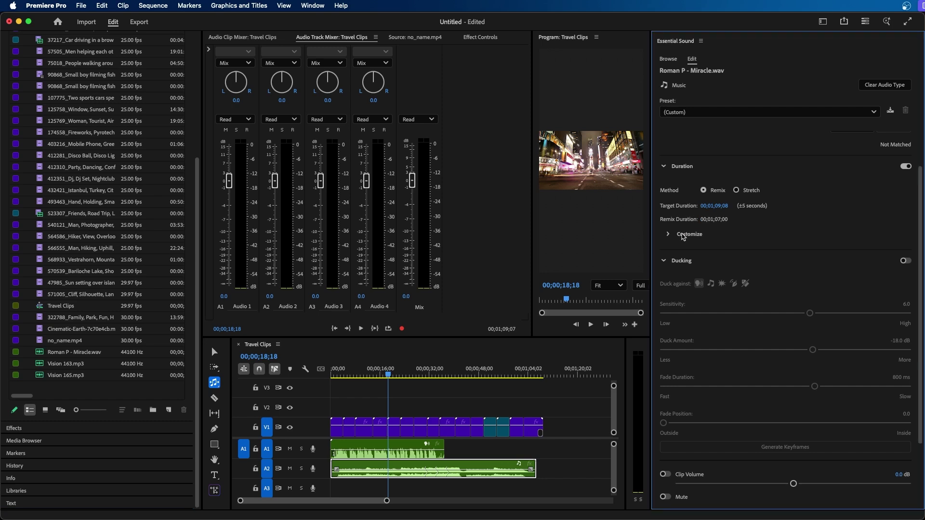
left_click(667, 236)
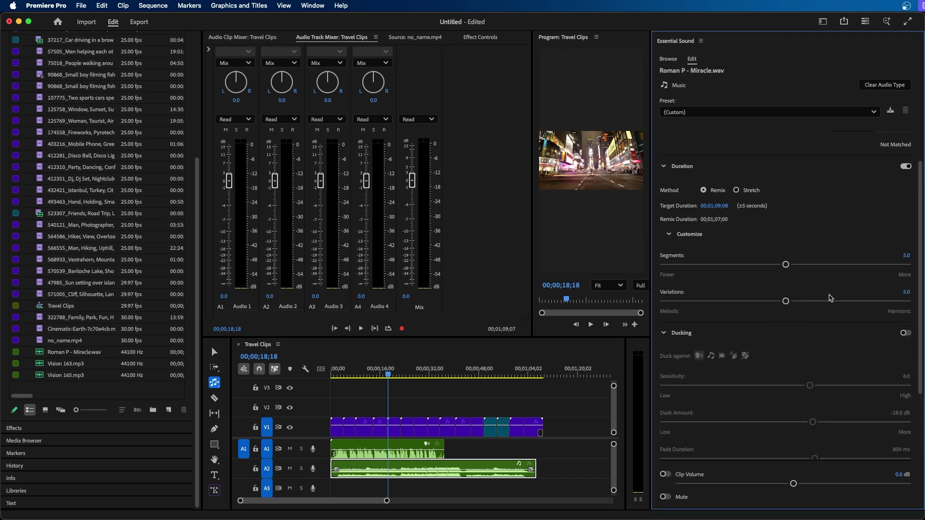
- Zoom the timeline in around 34 seconds and park the playhead at 37;14
left_click(436, 369)
key("=")
key("=")
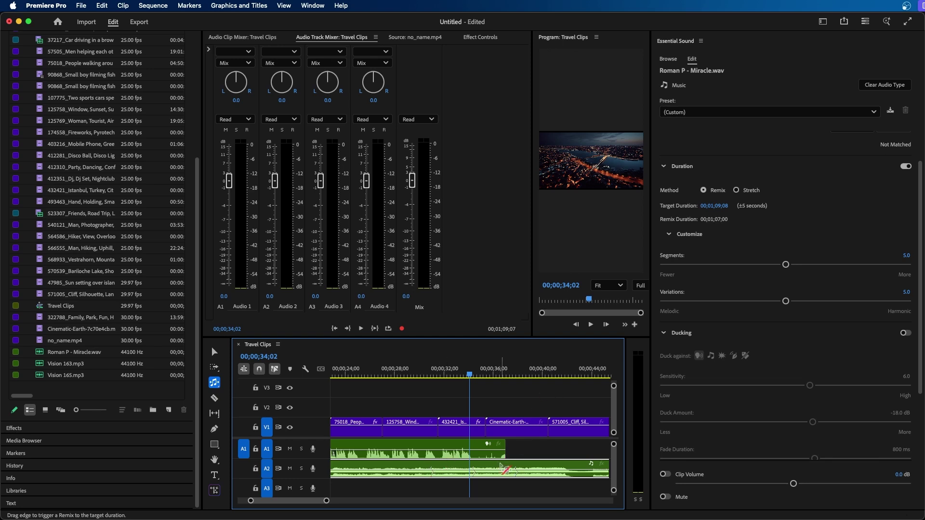
left_click(512, 404)
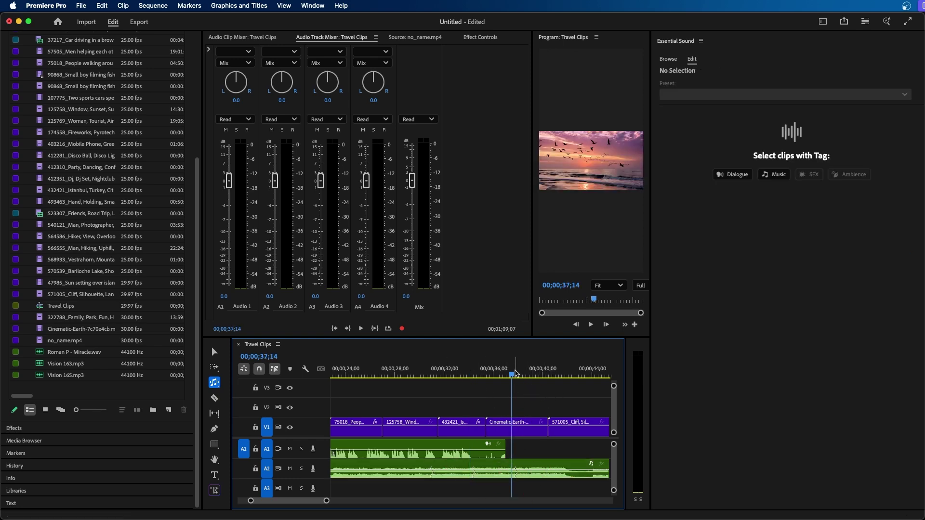
- Play back the sequence, drop the Miracle remix Segments to 0, and zoom out to the whole sequence
key("space")
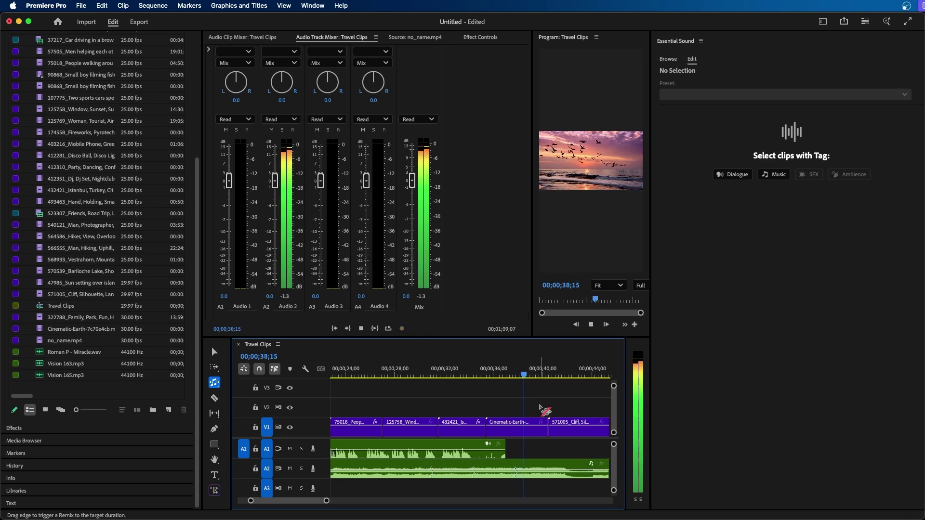
key("space")
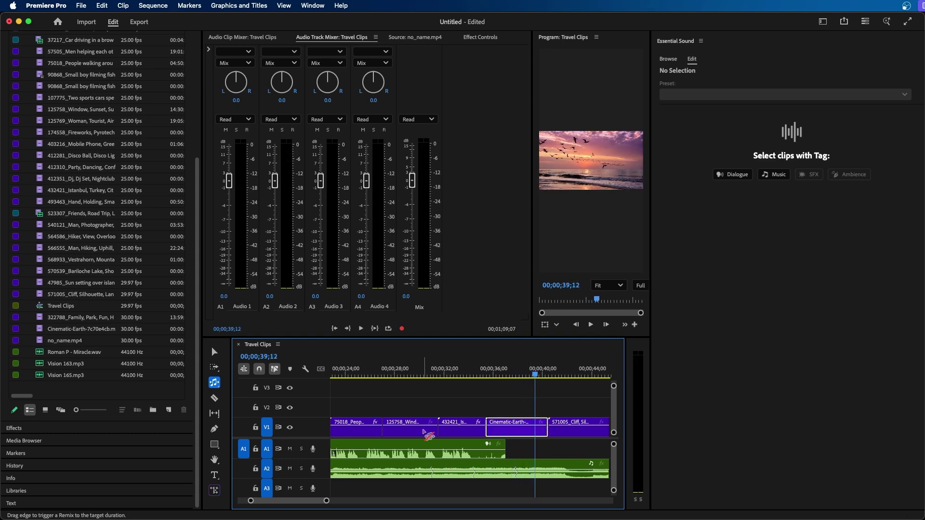
left_click(491, 475)
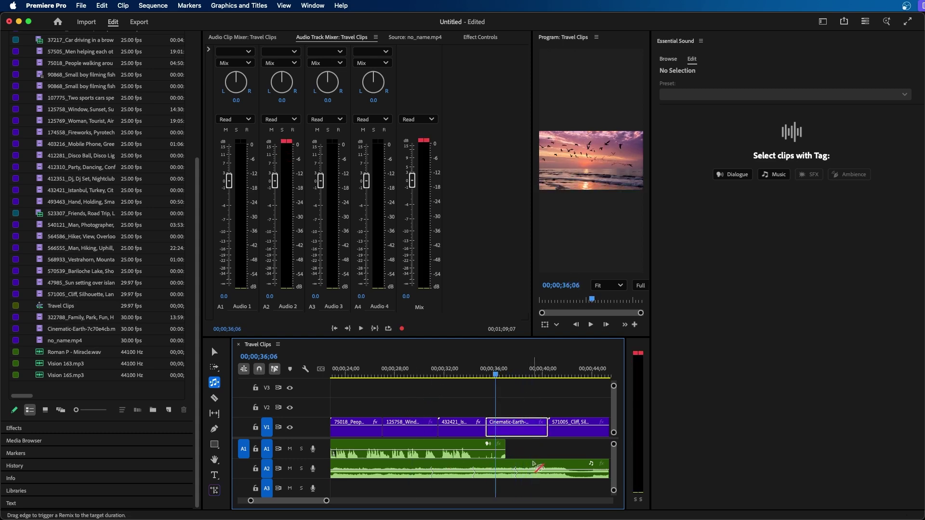
left_click(786, 266)
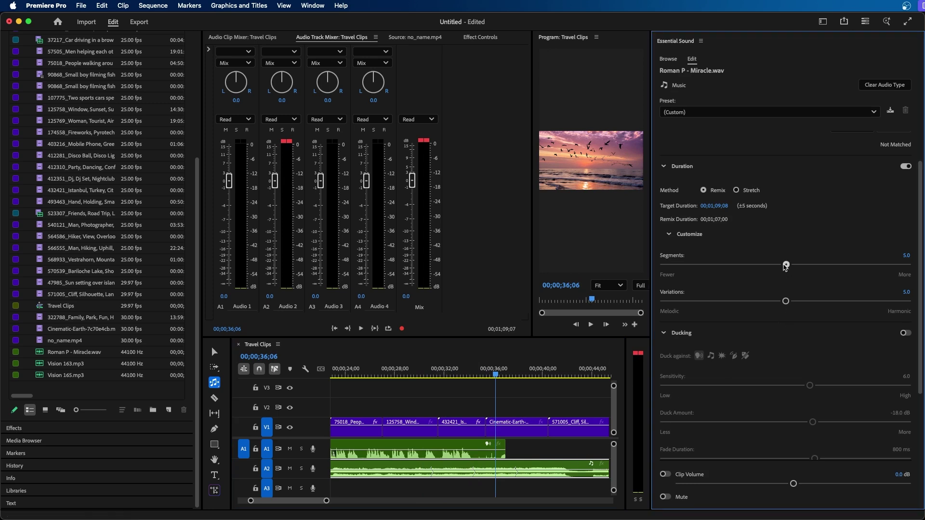
left_click_drag(746, 272, 648, 272)
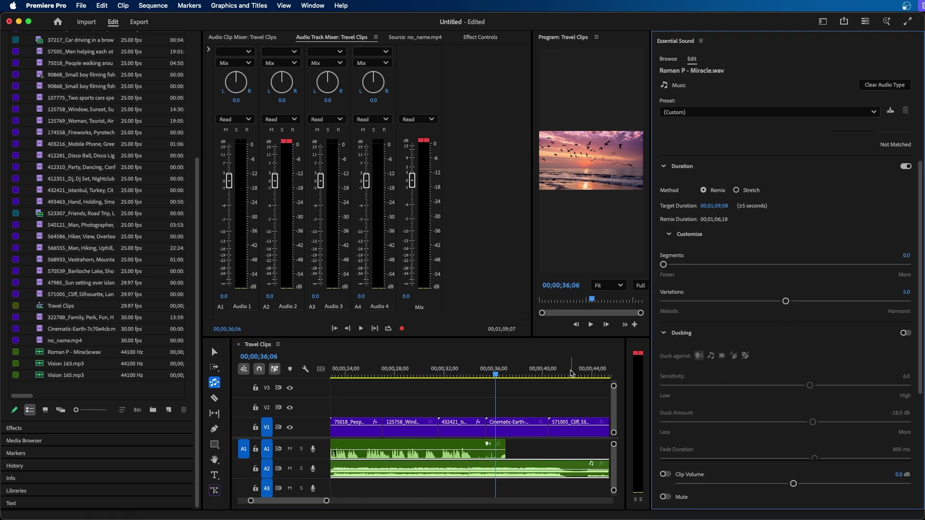
left_click(546, 407)
key("minus")
key("minus")
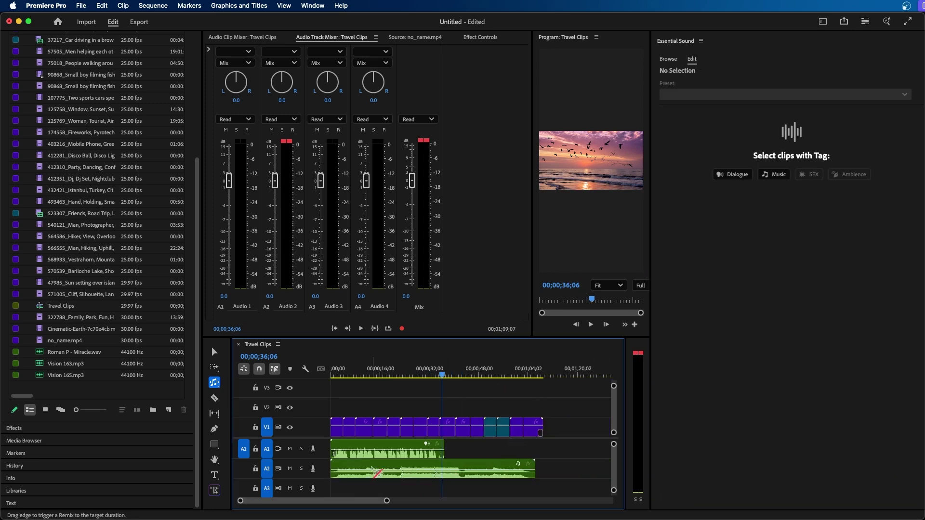
- Raise the A2 remix Segments to the maximum 10.0, extending the sequence to 00;01;14;01
left_click(460, 476)
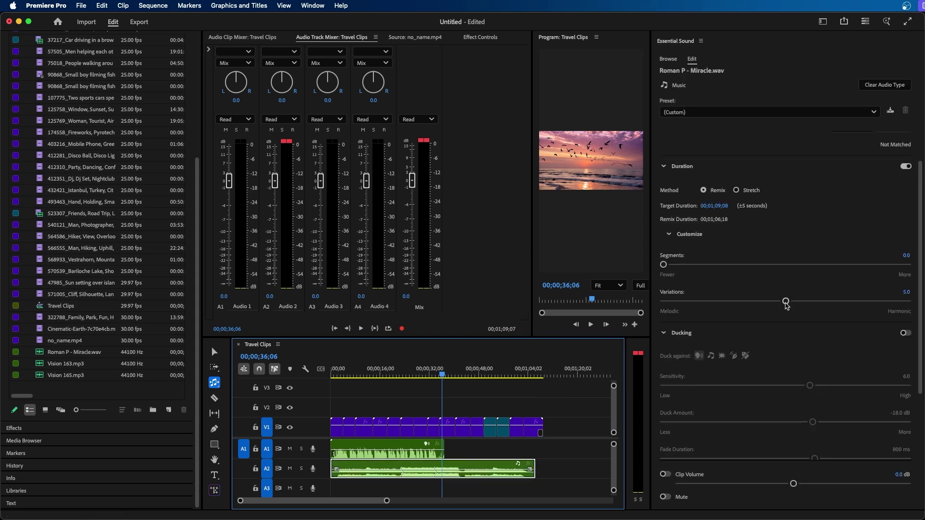
left_click(663, 265)
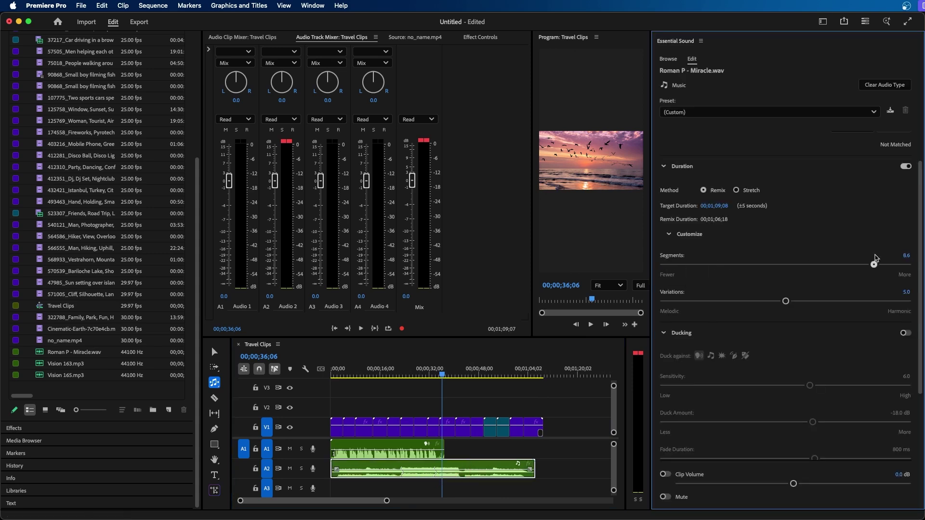
left_click_drag(874, 257, 908, 264)
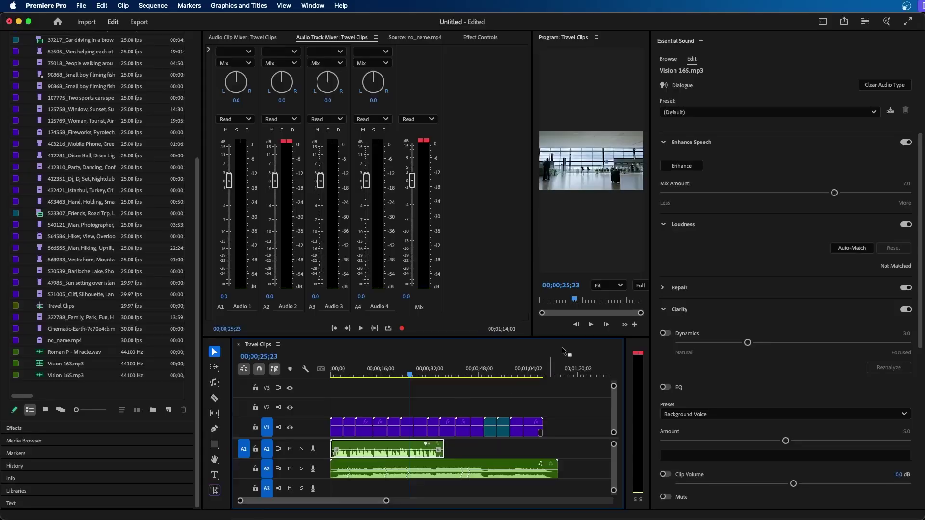
- Apply Enhance Speech to the Vision 165.mp3 voiceover on A1 with a 5.0 mix amount
left_click(680, 42)
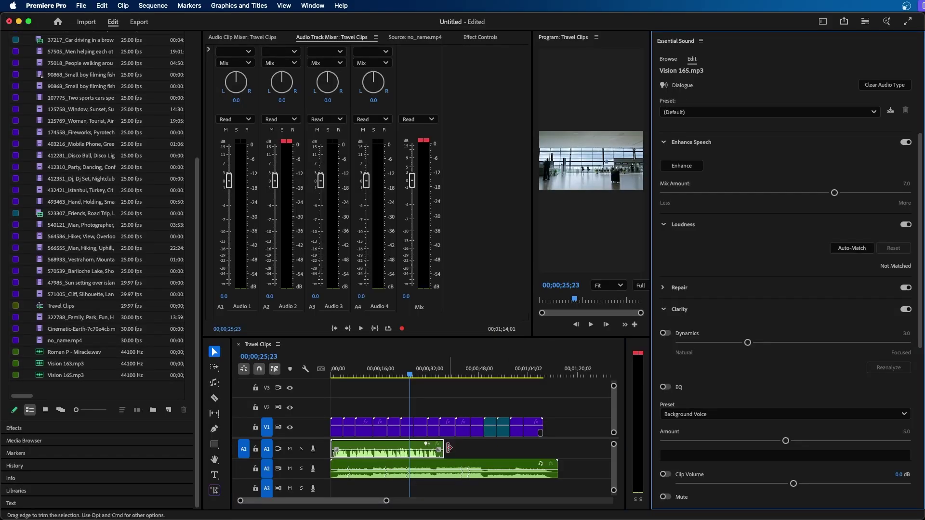
left_click(407, 453)
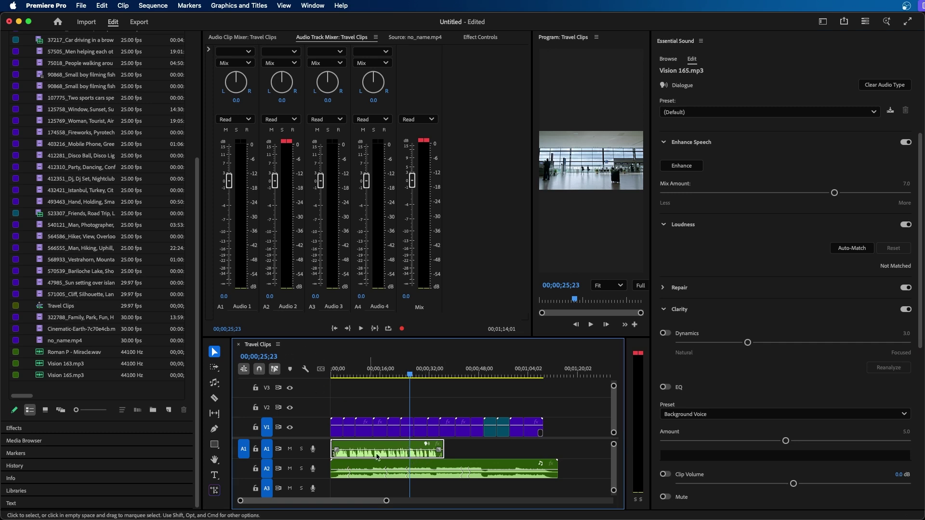
left_click(676, 169)
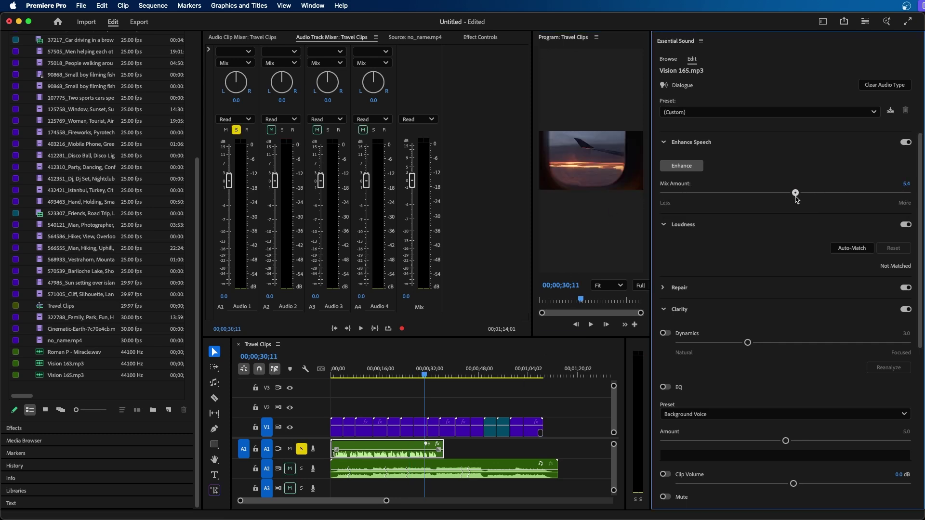
mouse_move(796, 198)
left_mouse_down()
mouse_move(787, 197)
mouse_move(838, 197)
mouse_move(757, 196)
mouse_move(787, 194)
left_mouse_up()
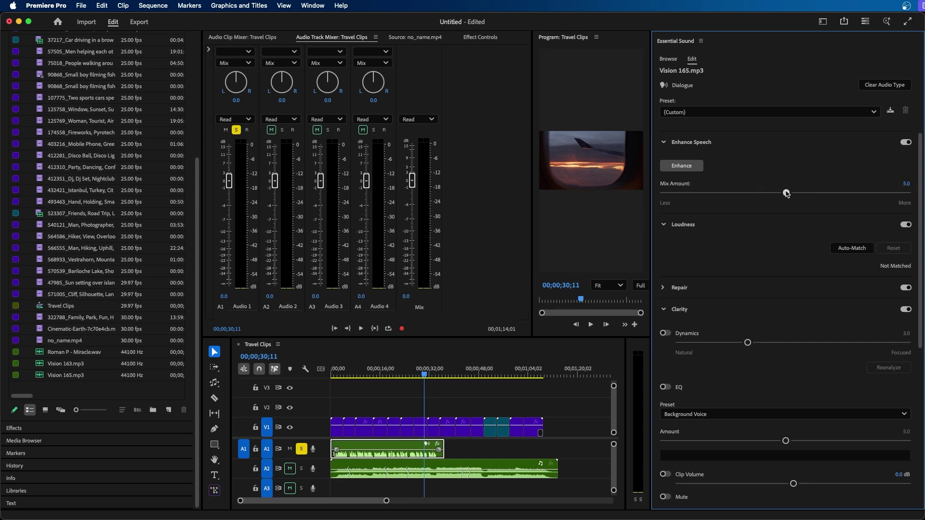